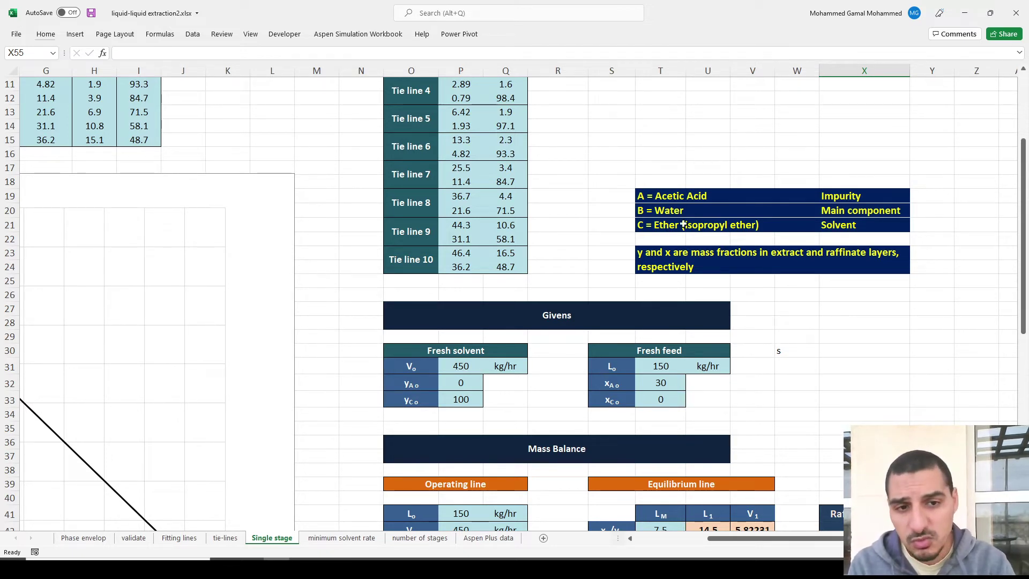
Step: Switch to Aspen Plus and check the selected property method and the components section in the Properties environment
scroll(703, 228, down, 1)
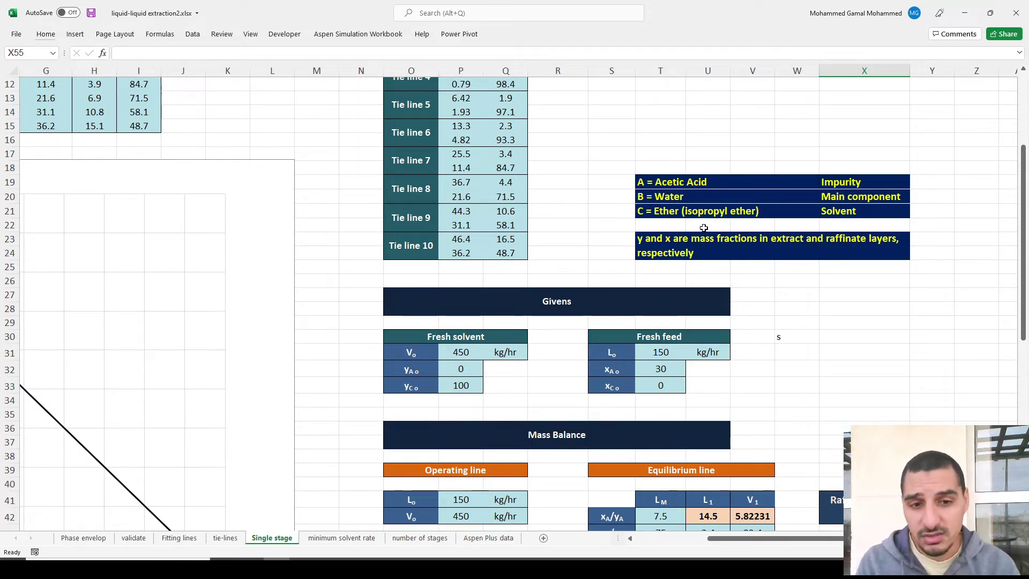
key(alt+Tab)
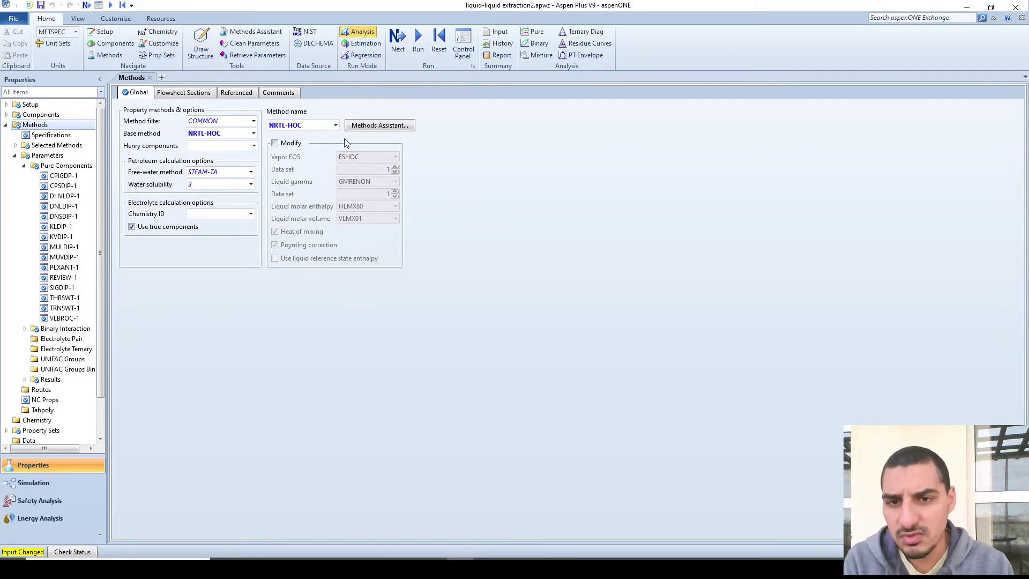
click(336, 125)
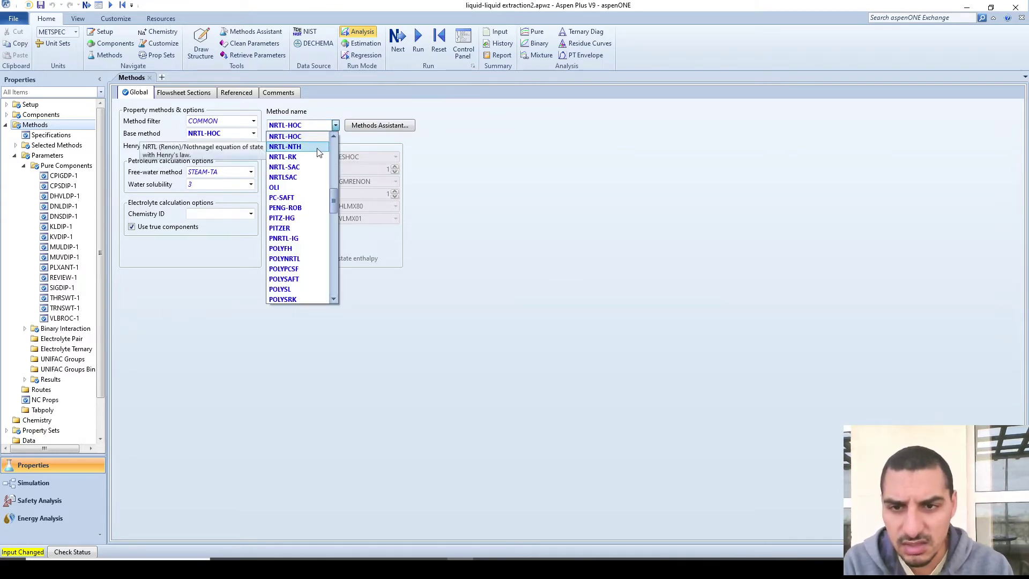
click(447, 183)
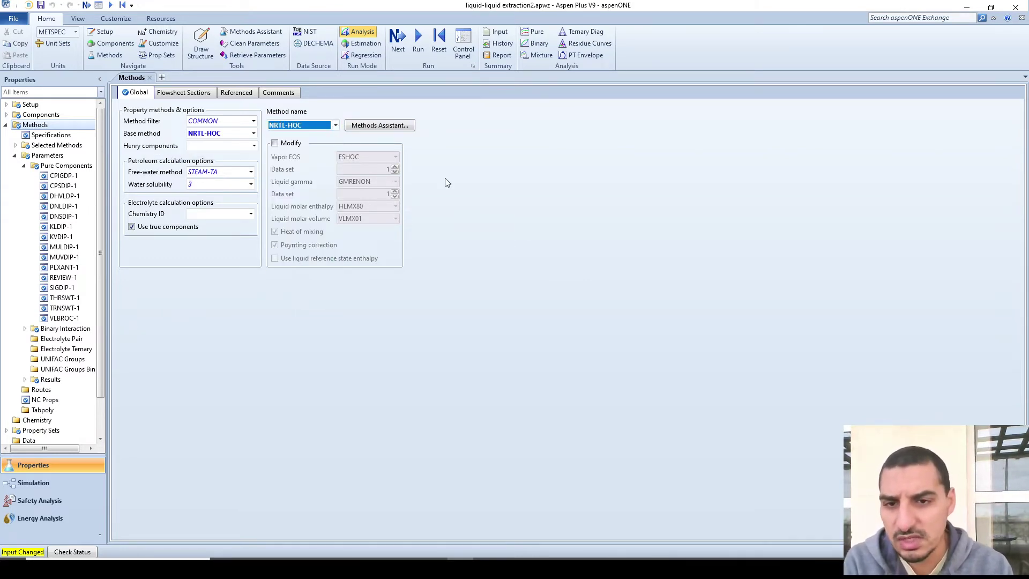
click(329, 369)
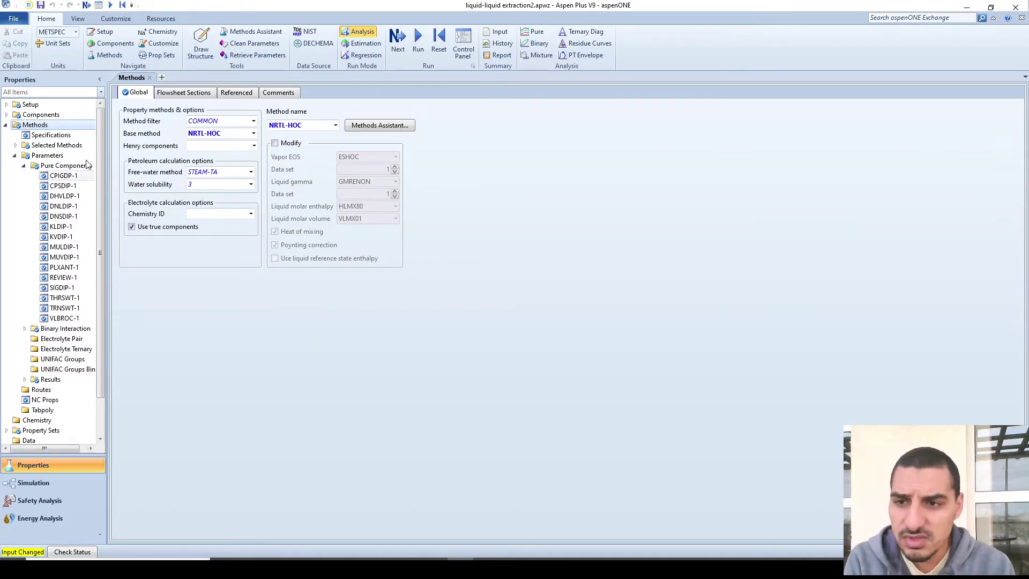
click(46, 117)
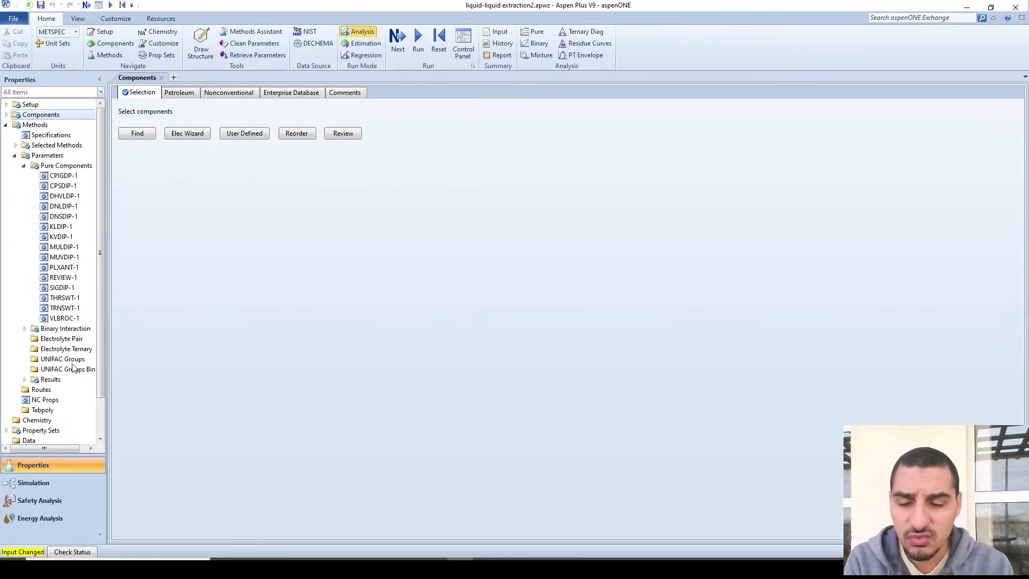
Step: Review the conditions, flow rate and mass-fraction composition of the FEED and FR-SOLV streams in the Simulation environment
click(60, 485)
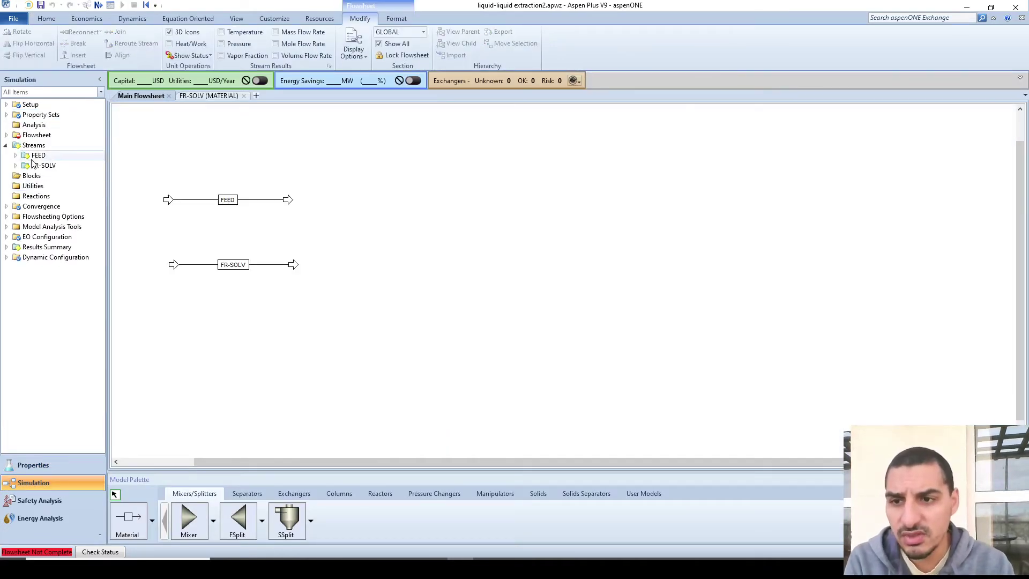
click(35, 146)
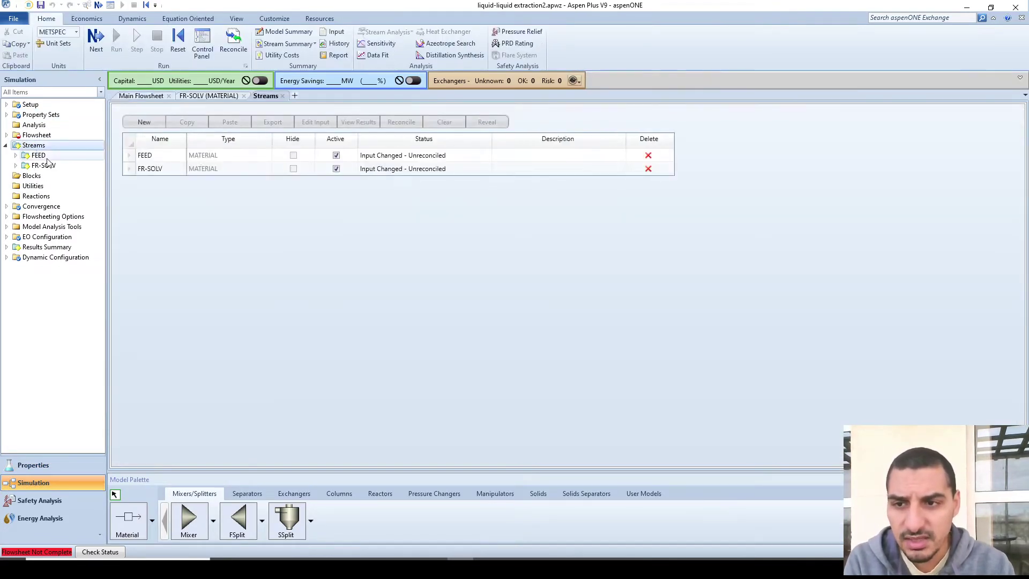
double_click(39, 155)
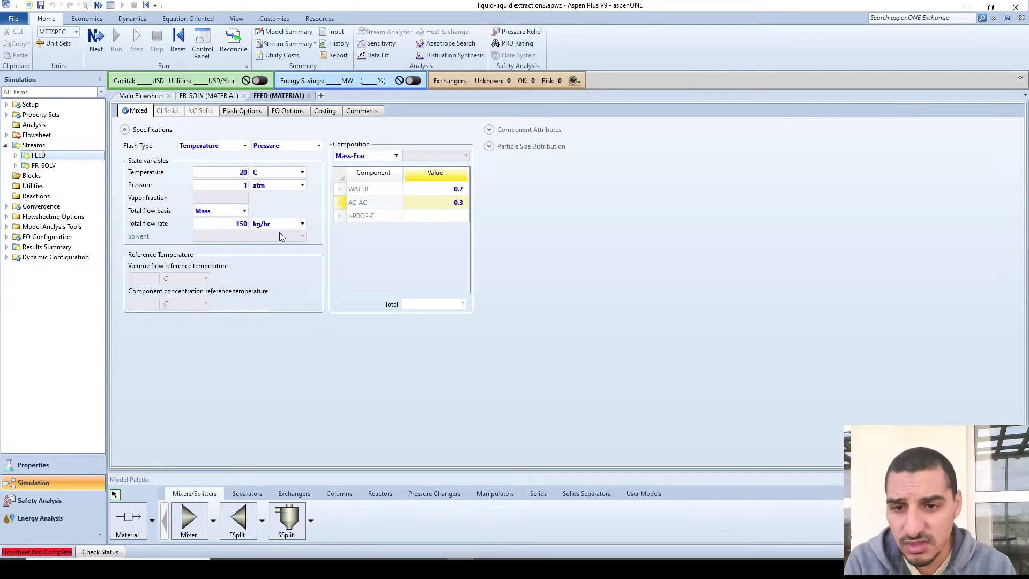
click(457, 191)
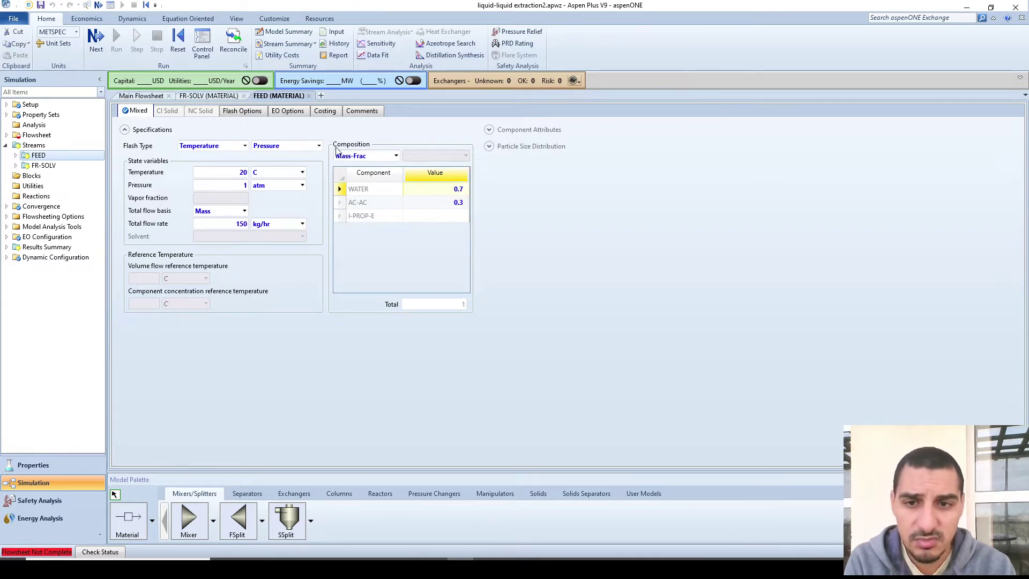
click(452, 206)
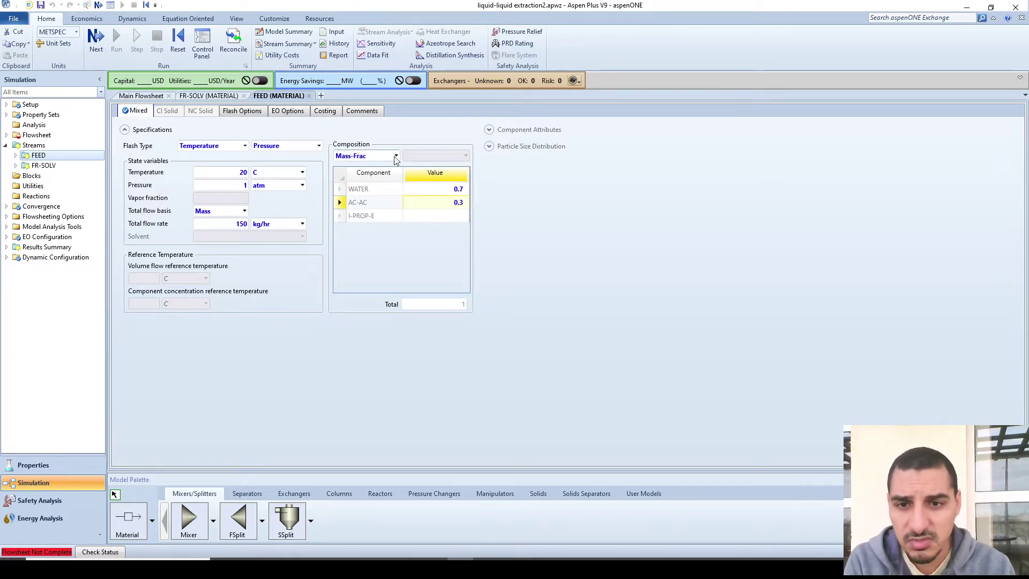
click(63, 167)
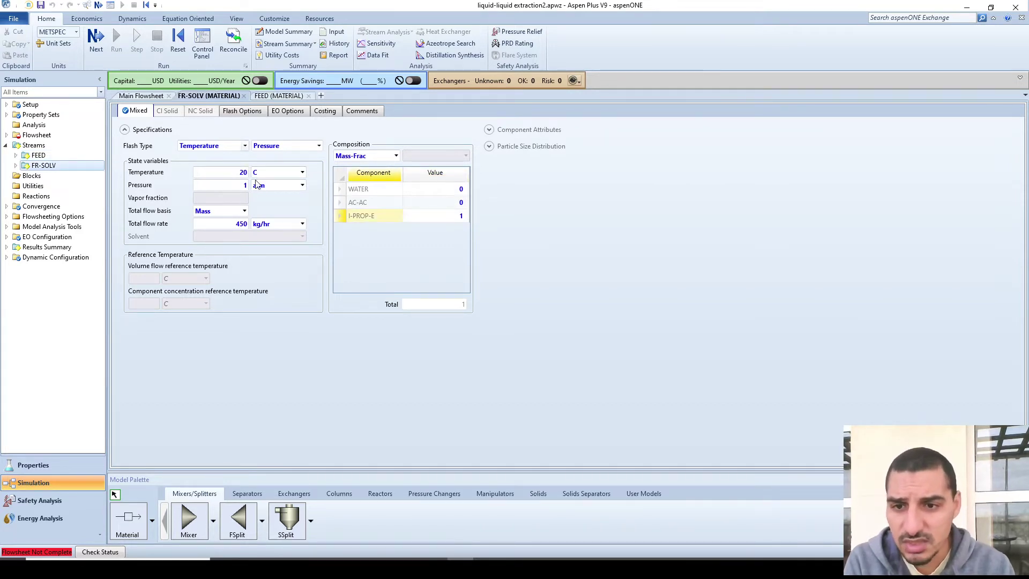
click(441, 223)
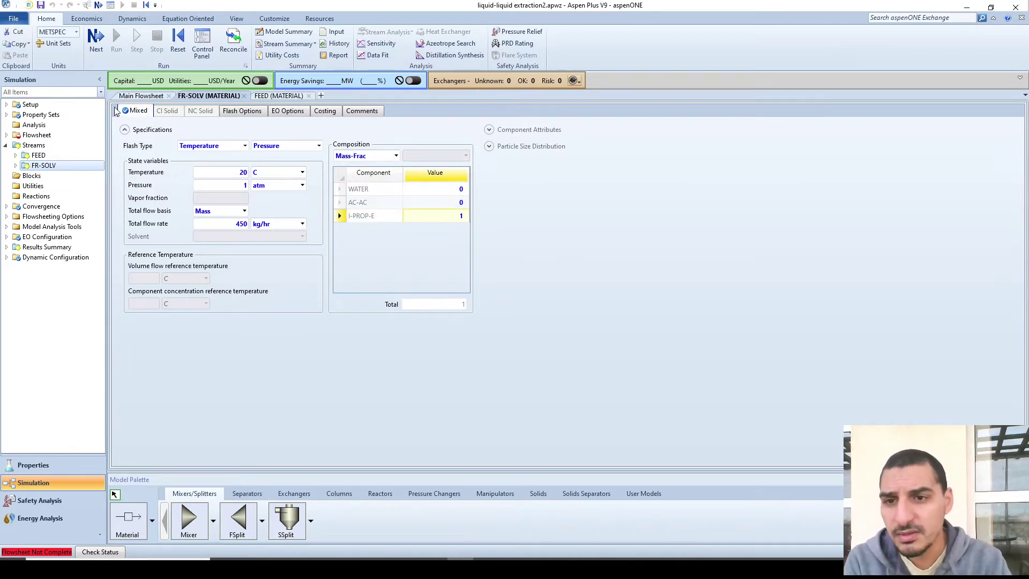
Step: Add a Decanter block beside the FEED and FR-SOLV streams on the main flowsheet and name it EXT1
click(139, 98)
click(421, 304)
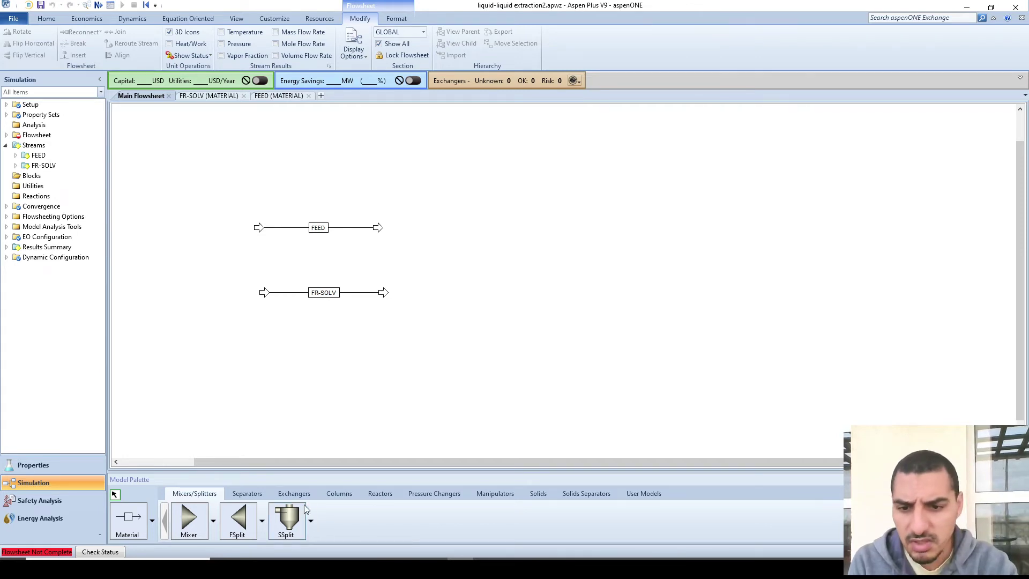
click(255, 490)
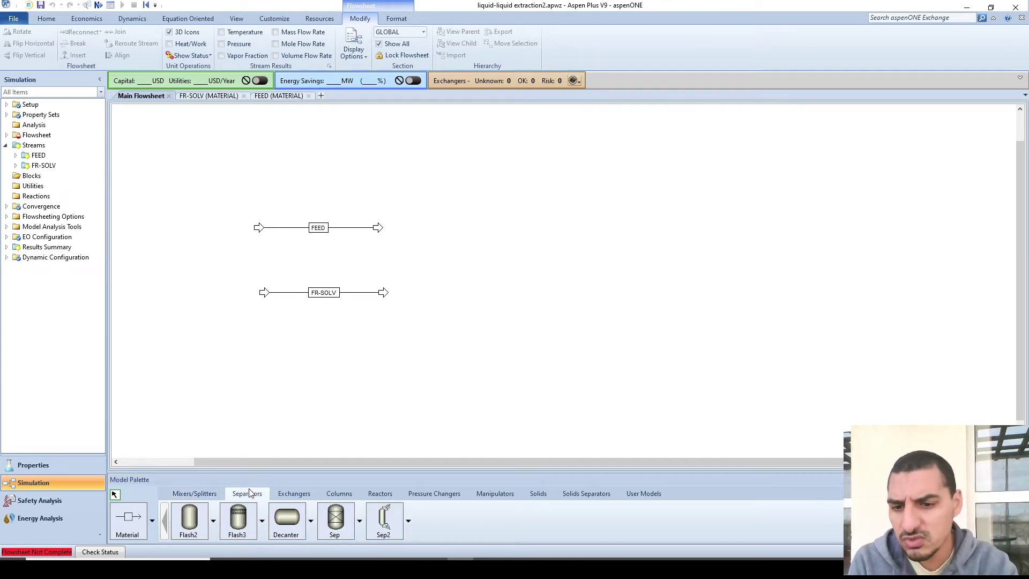
click(285, 516)
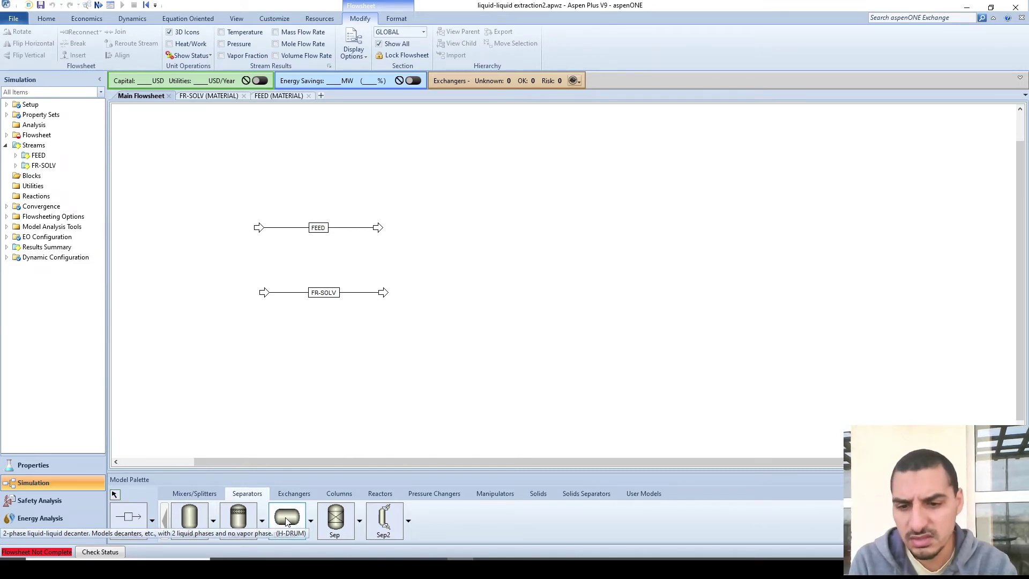
click(468, 274)
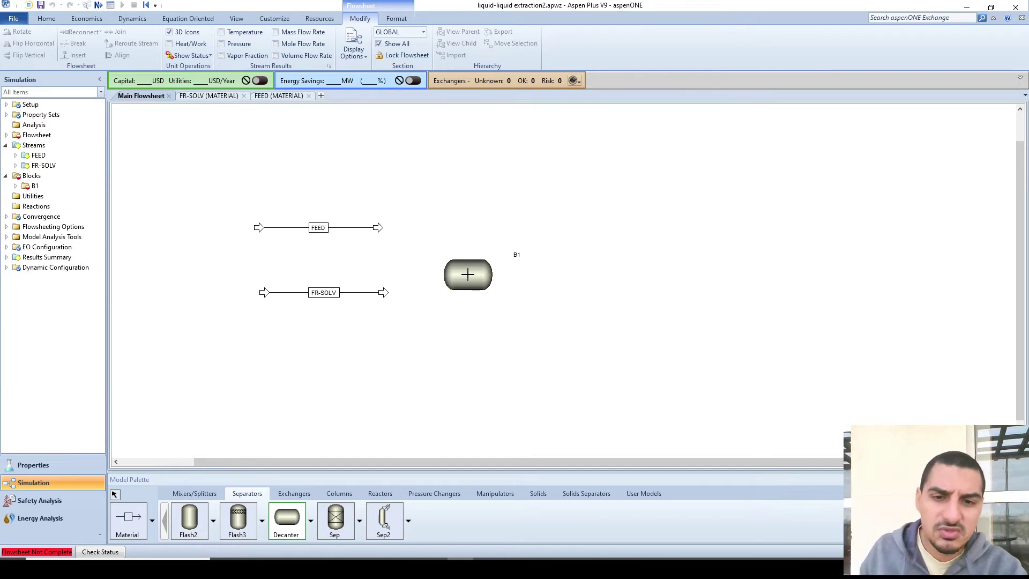
right_click(517, 255)
click(517, 255)
text(EXT1)
key(Return)
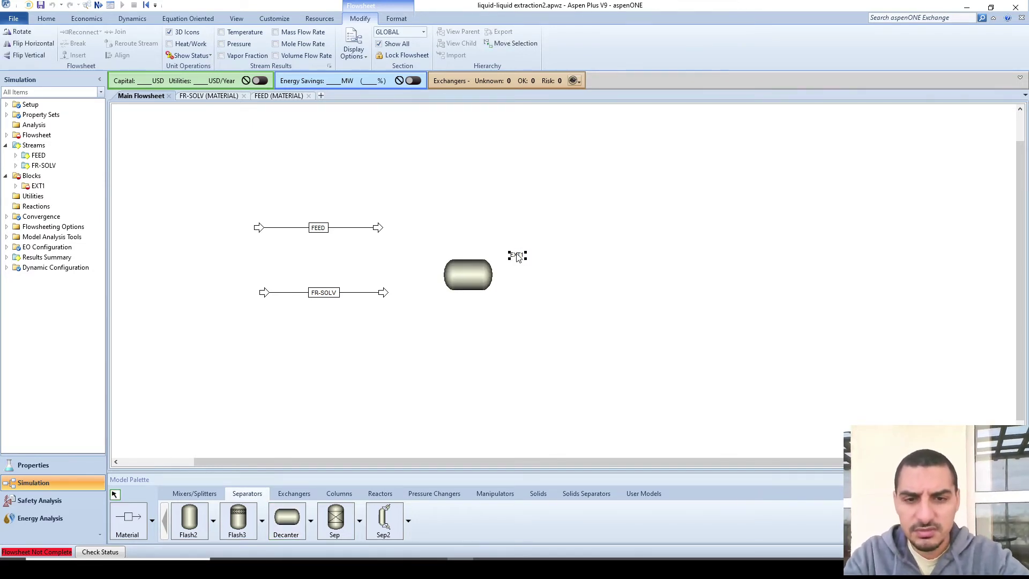
Step: Connect the outlet ends of the FEED and FR-SOLV streams to the inlet of decanter EXT1
click(382, 231)
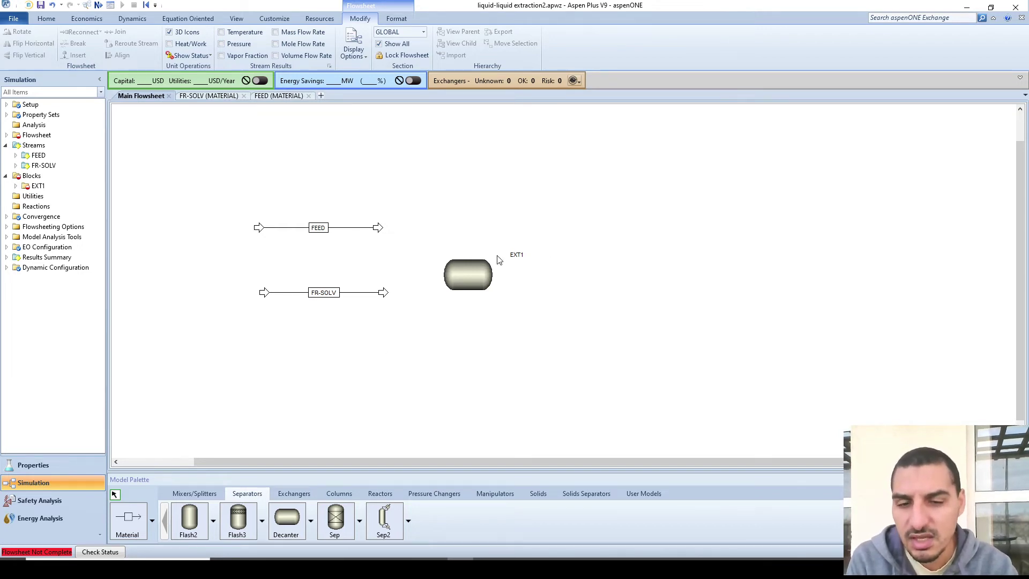
drag(380, 228, 469, 257)
drag(383, 292, 439, 274)
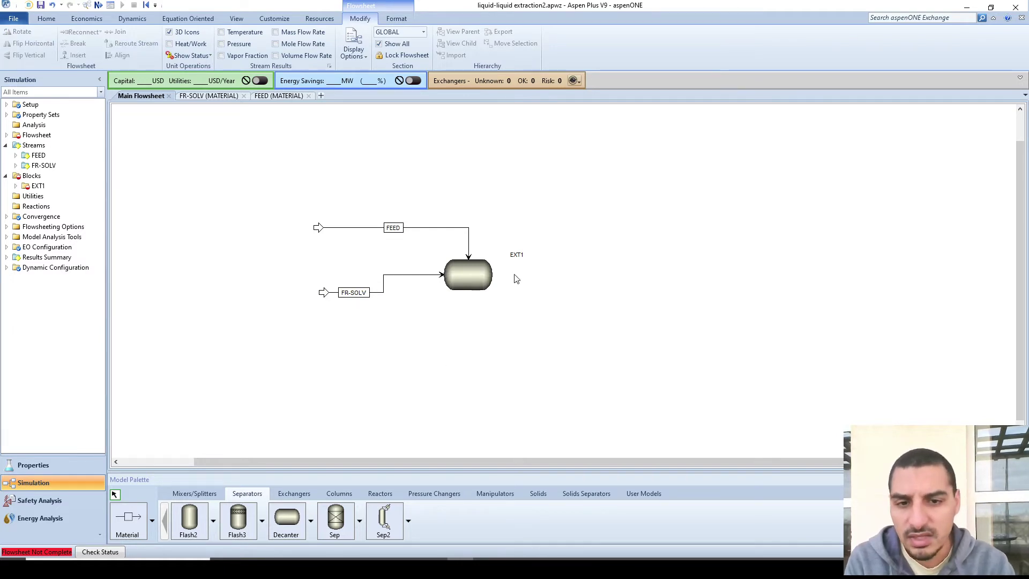
Step: Draw two material product streams from EXT1, first from its second-liquid outlet and then from its remaining required outlet
click(129, 515)
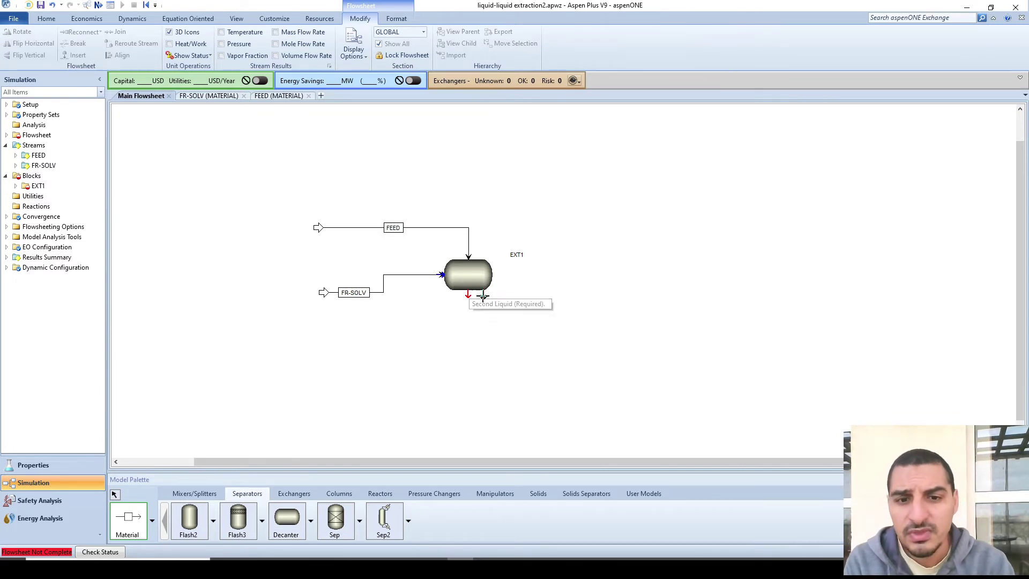
click(483, 295)
click(594, 339)
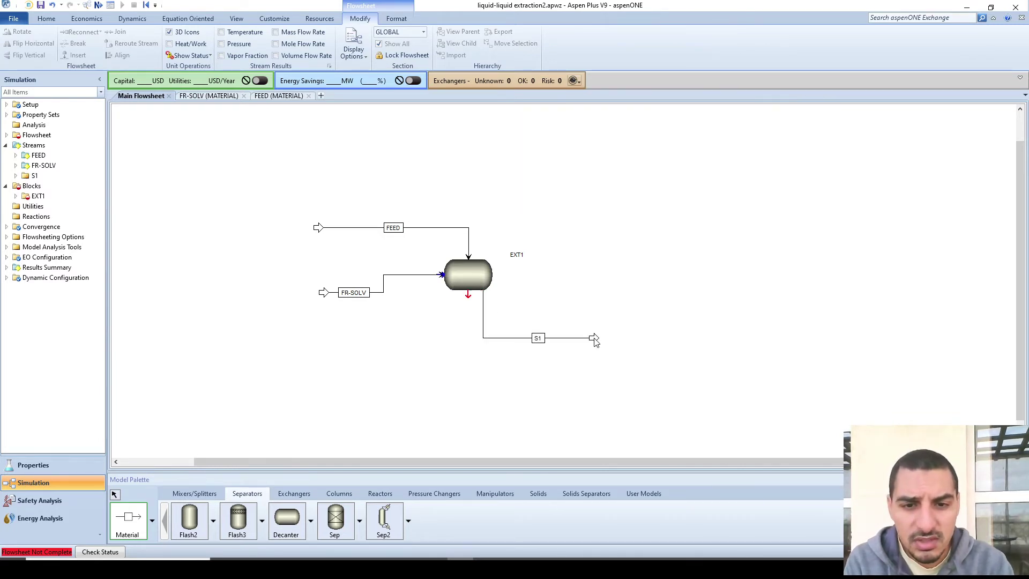
click(468, 294)
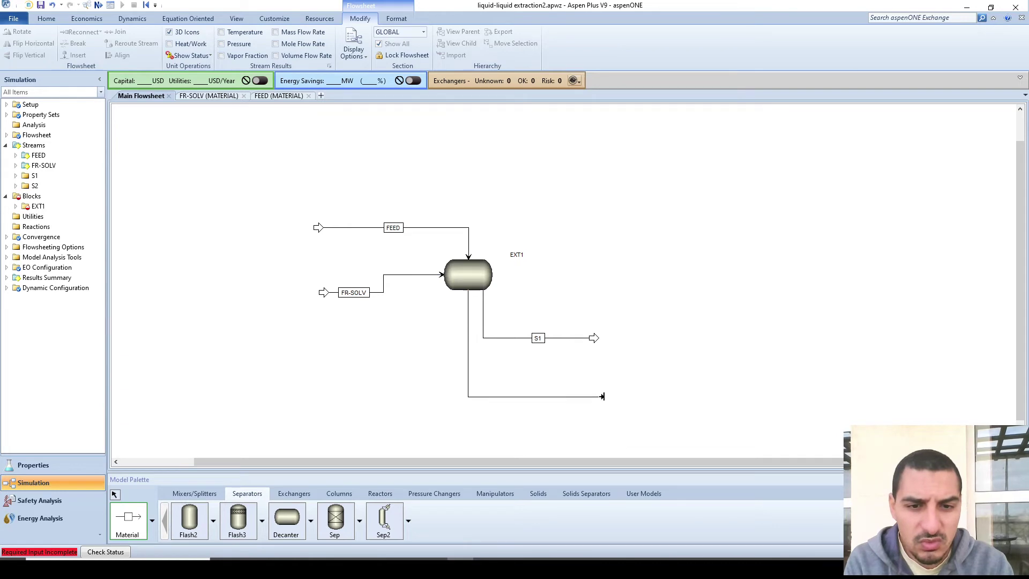
click(595, 378)
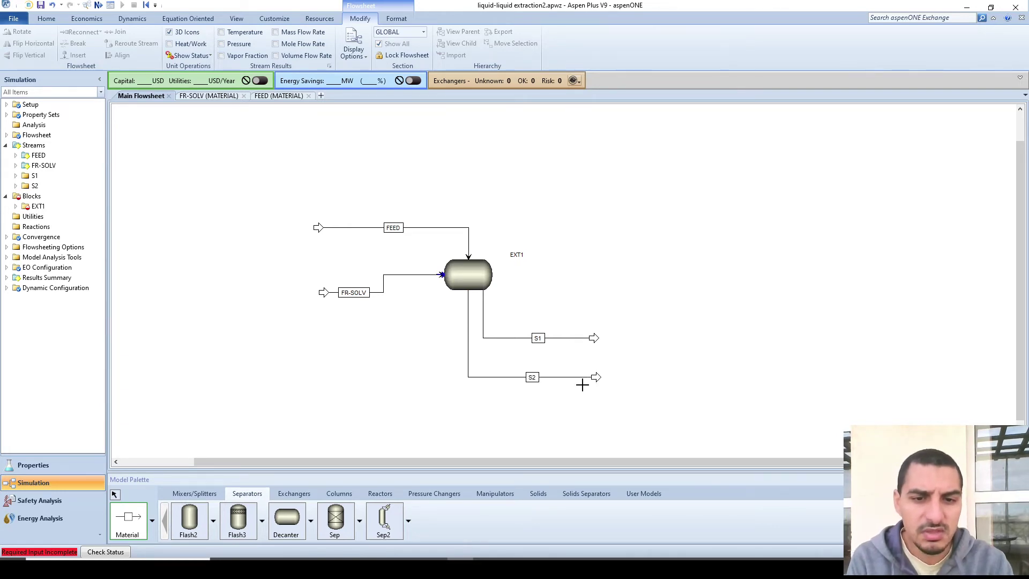
right_click(578, 387)
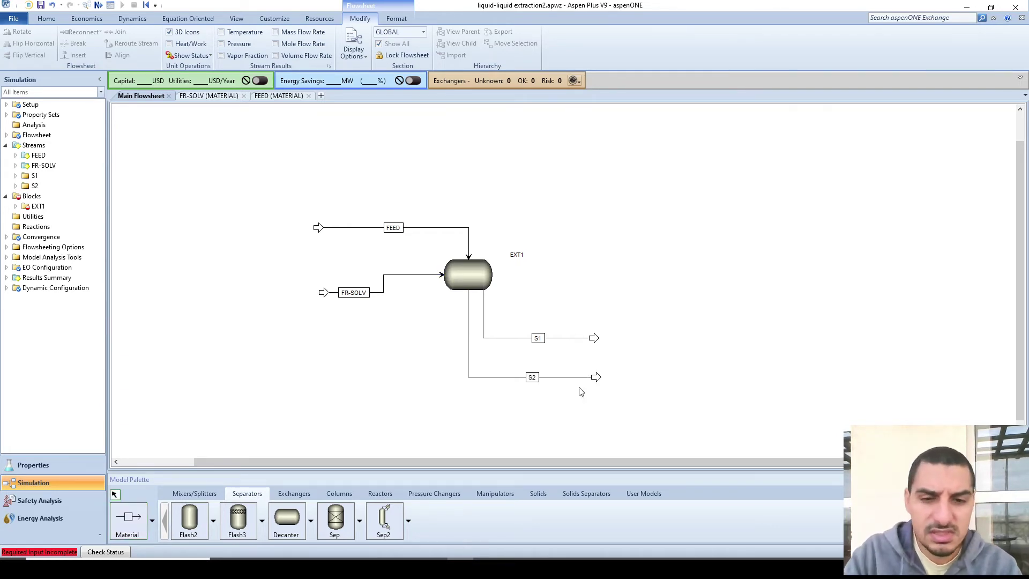
double_click(538, 338)
click(541, 355)
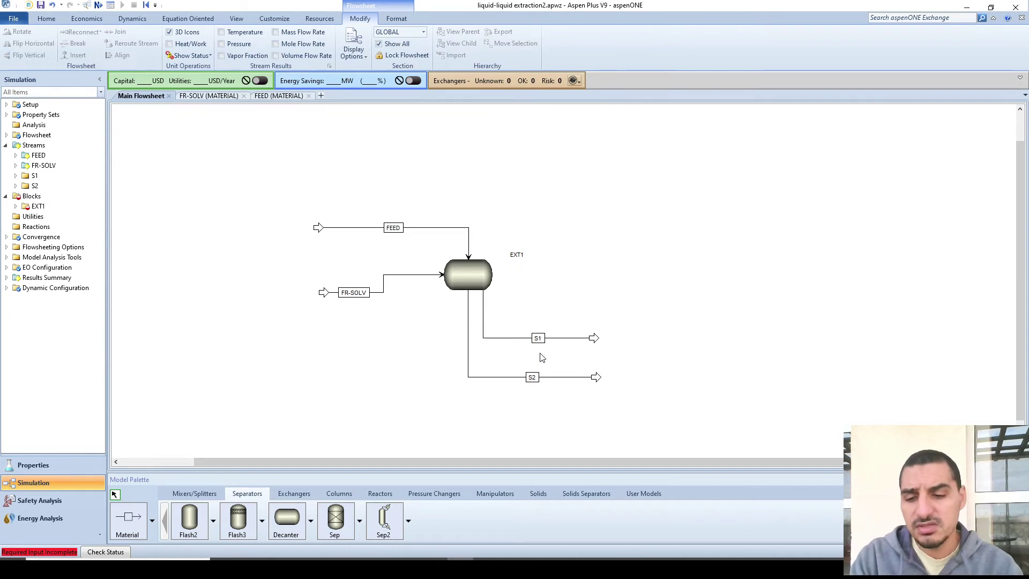
key(alt+Tab)
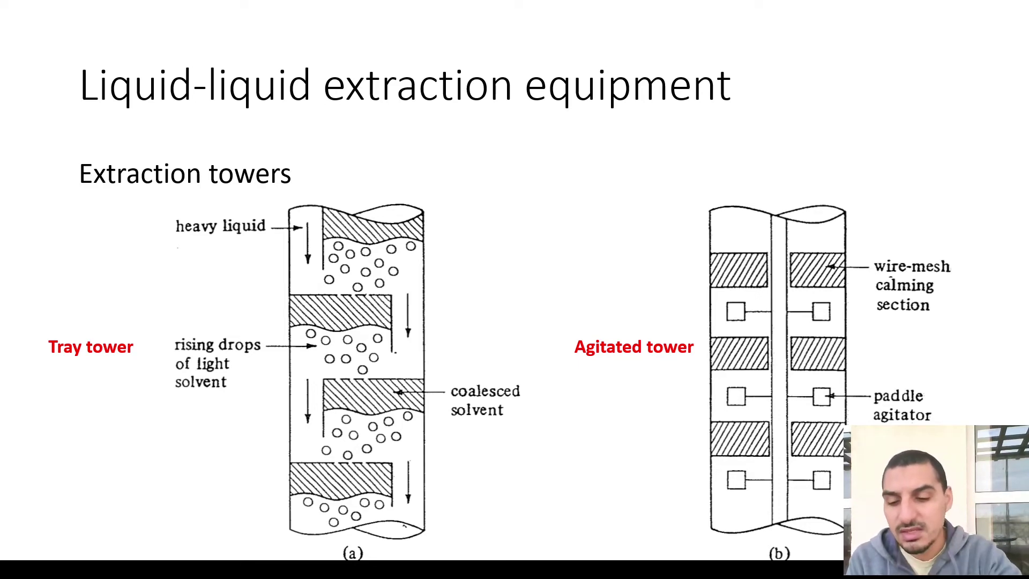
key(alt+Tab)
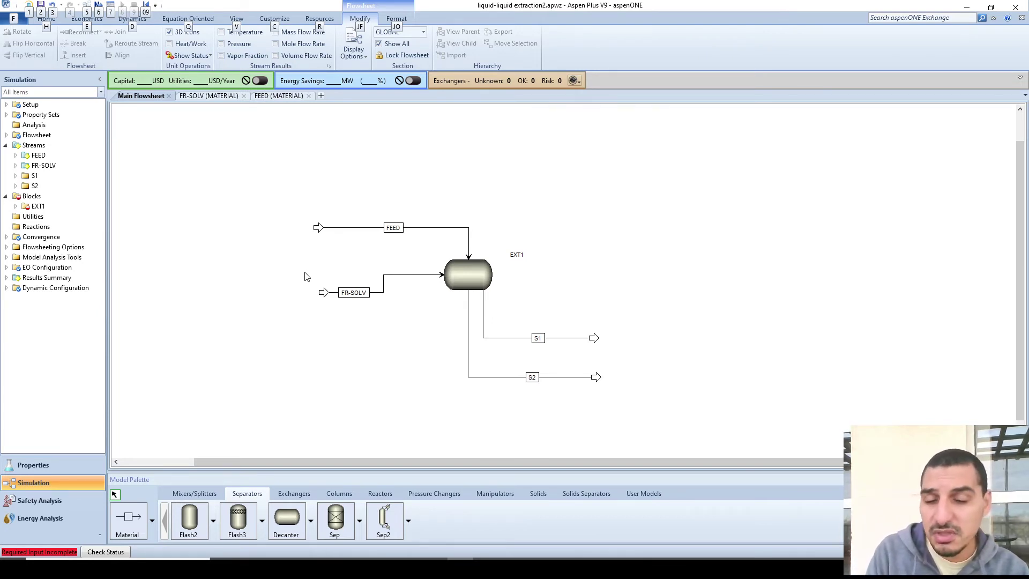
click(538, 339)
click(538, 338)
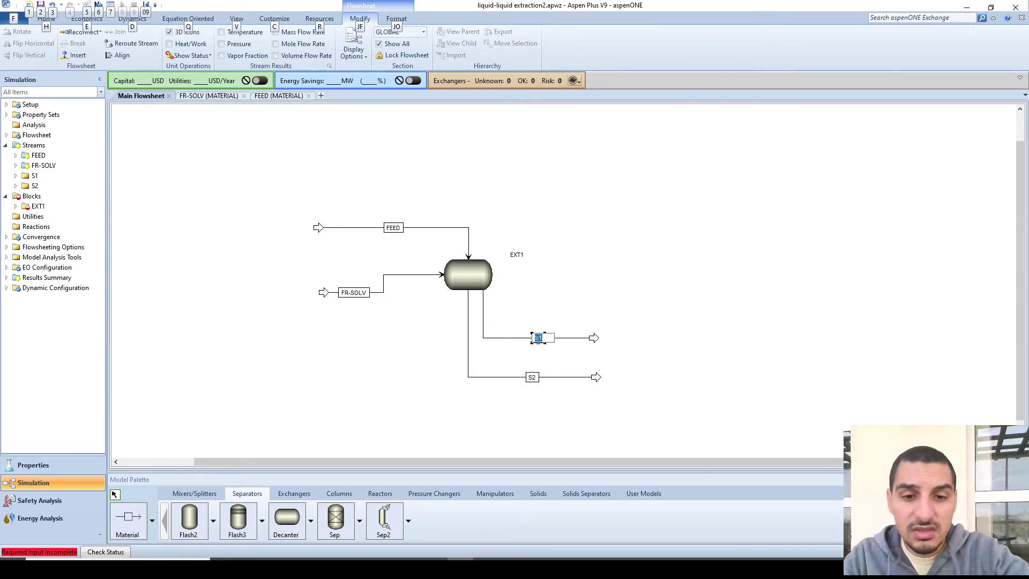
key(Escape)
click(292, 348)
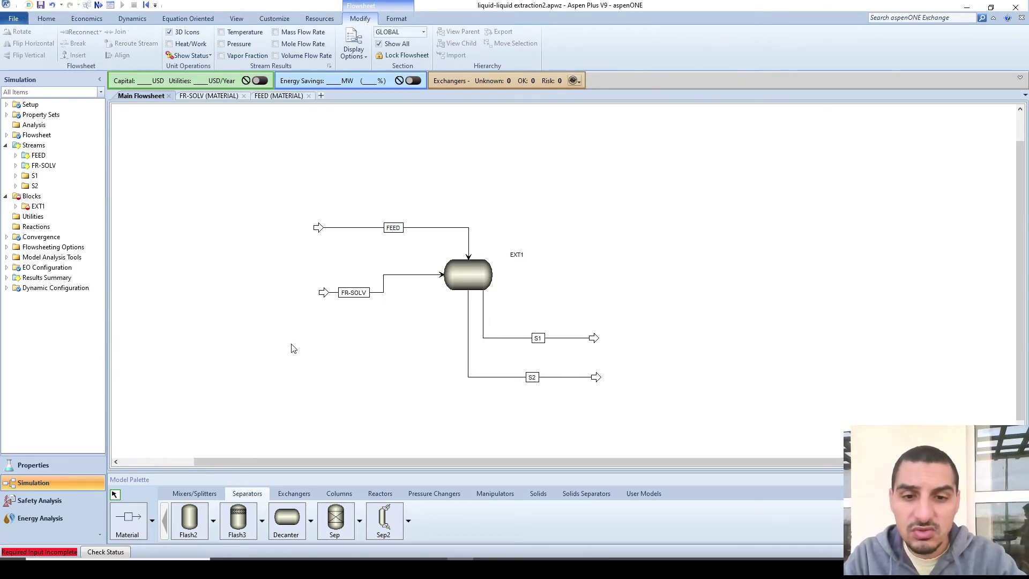
Step: Check the specific gravity (SG) of water and isopropyl ether in the REVIEW-1 pure component parameters
click(40, 467)
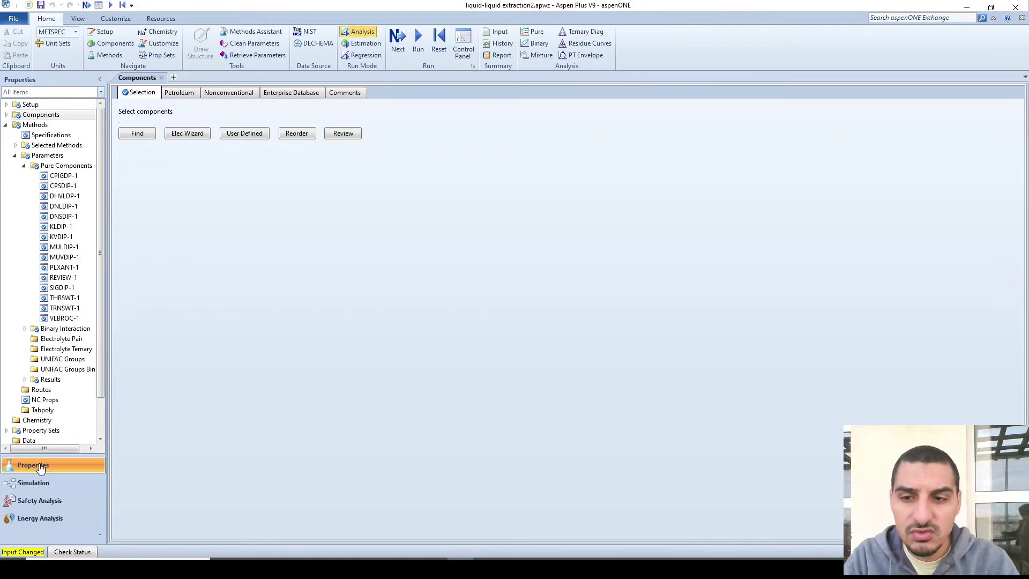
click(337, 198)
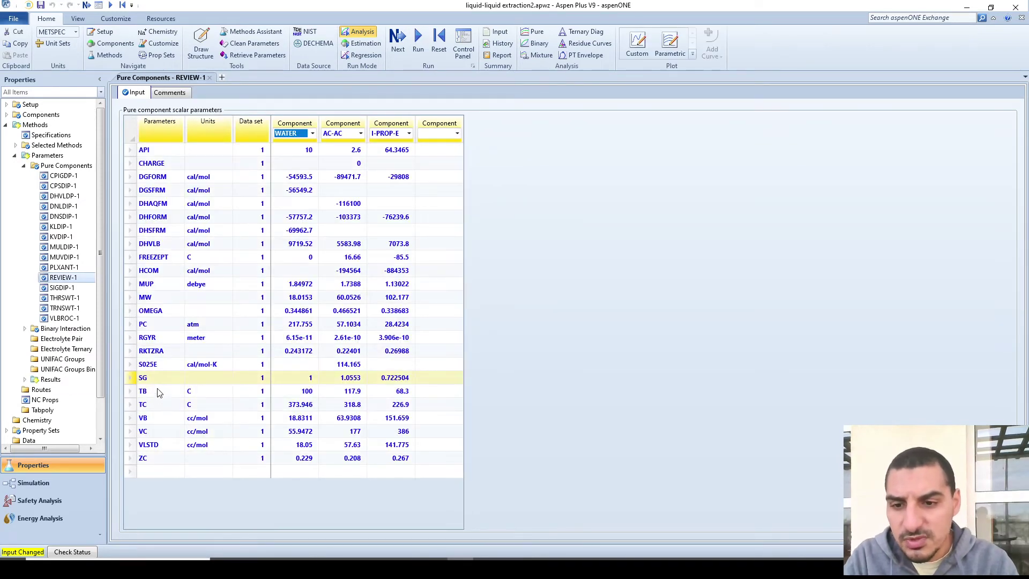
click(309, 380)
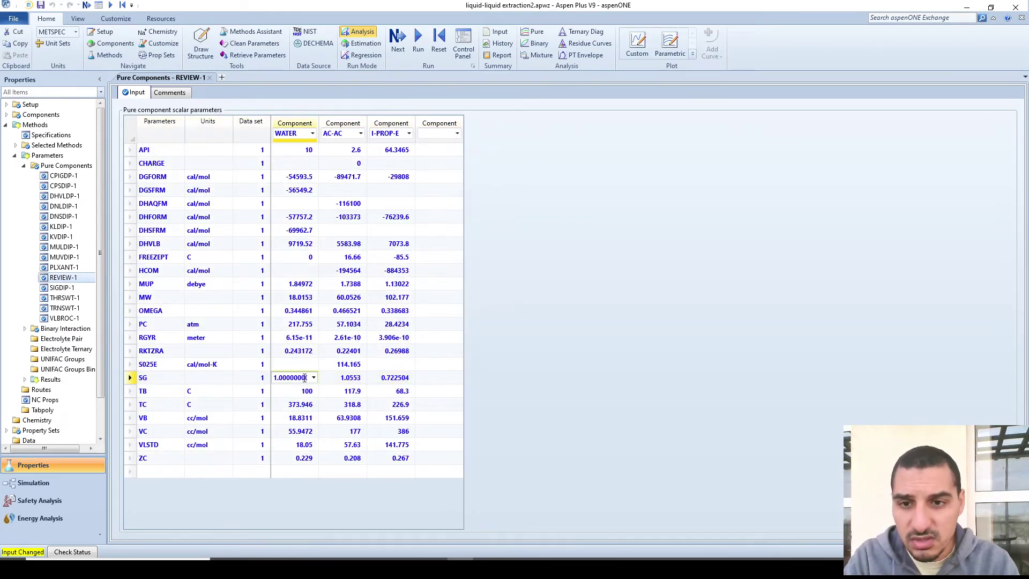
click(395, 379)
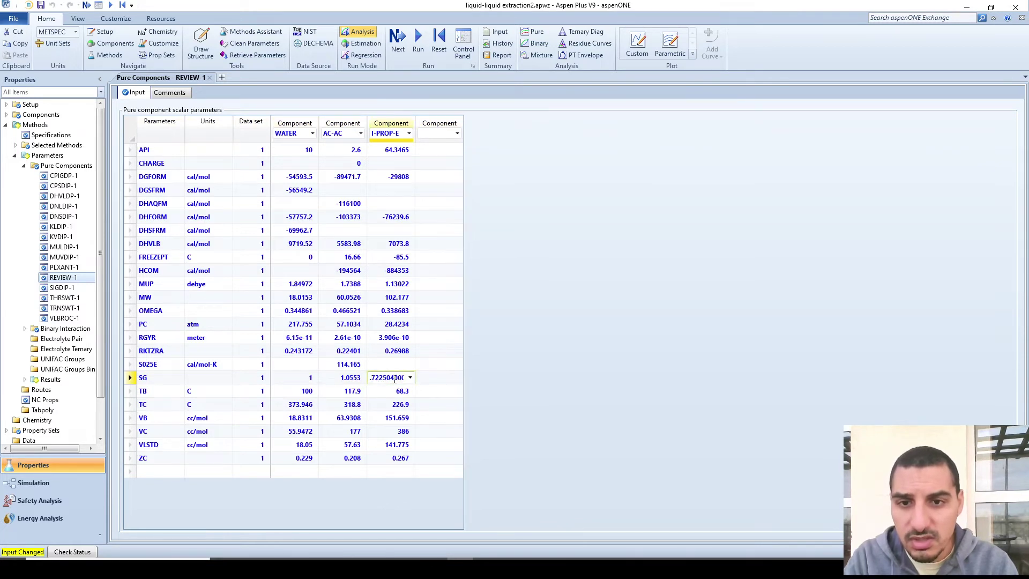
click(490, 413)
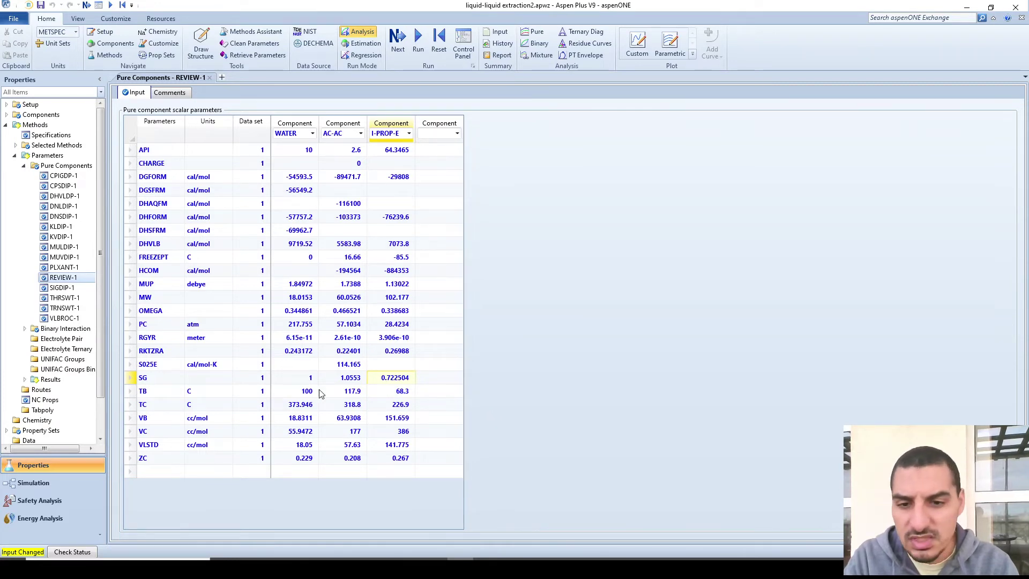
Step: Return to the simulation flowsheet and rename product stream S2 as EXTRACT and S1 as RAFFINAT
click(53, 480)
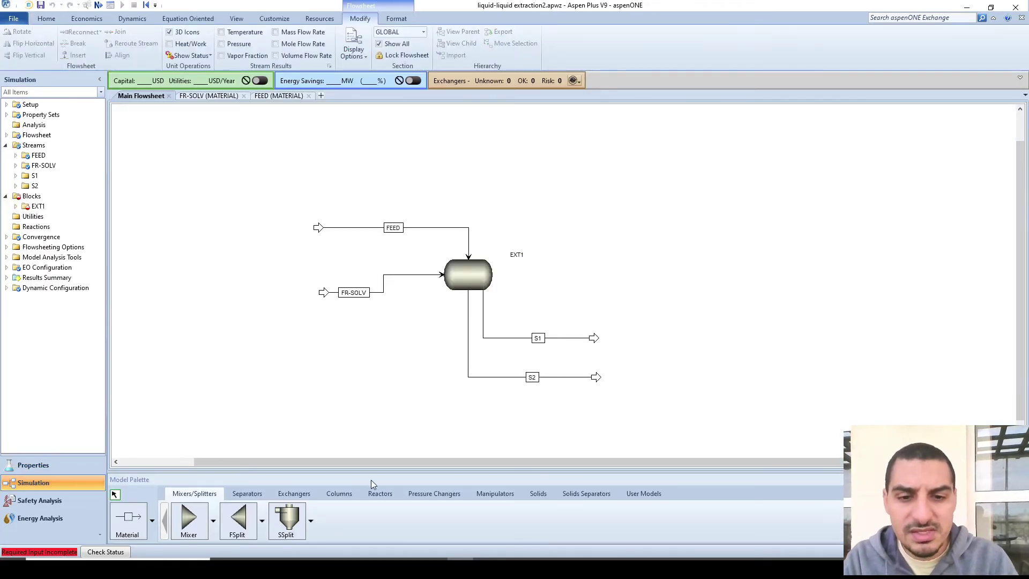
click(530, 378)
click(530, 378)
text(EXTRACT)
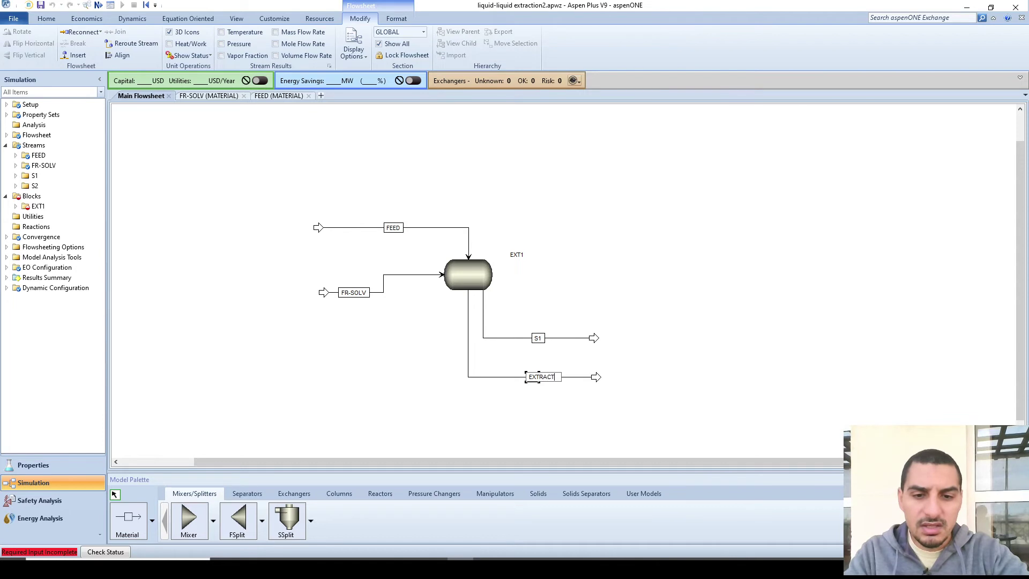
key(Return)
click(537, 338)
text(RAFFIN)
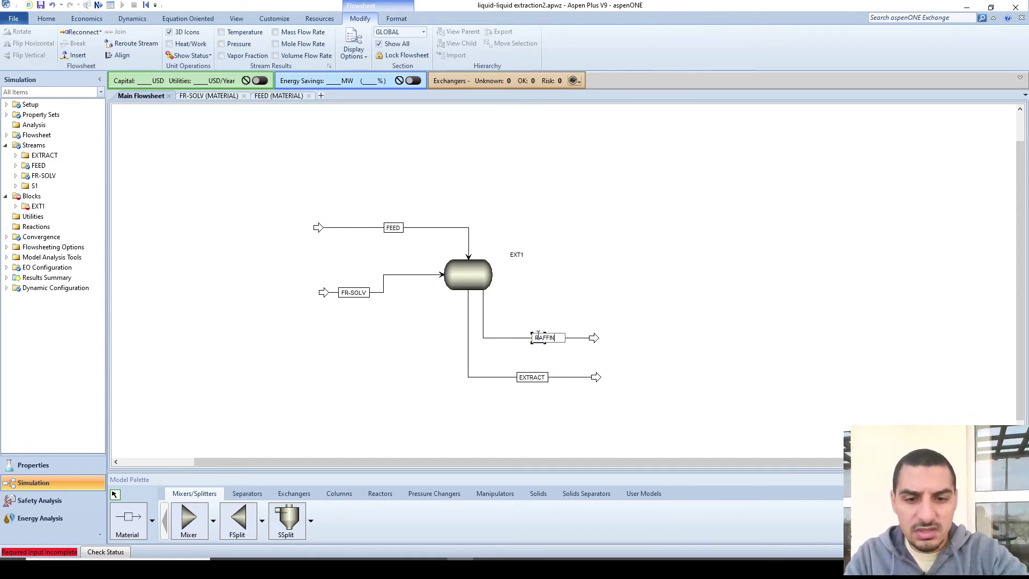
text(AT)
key(Return)
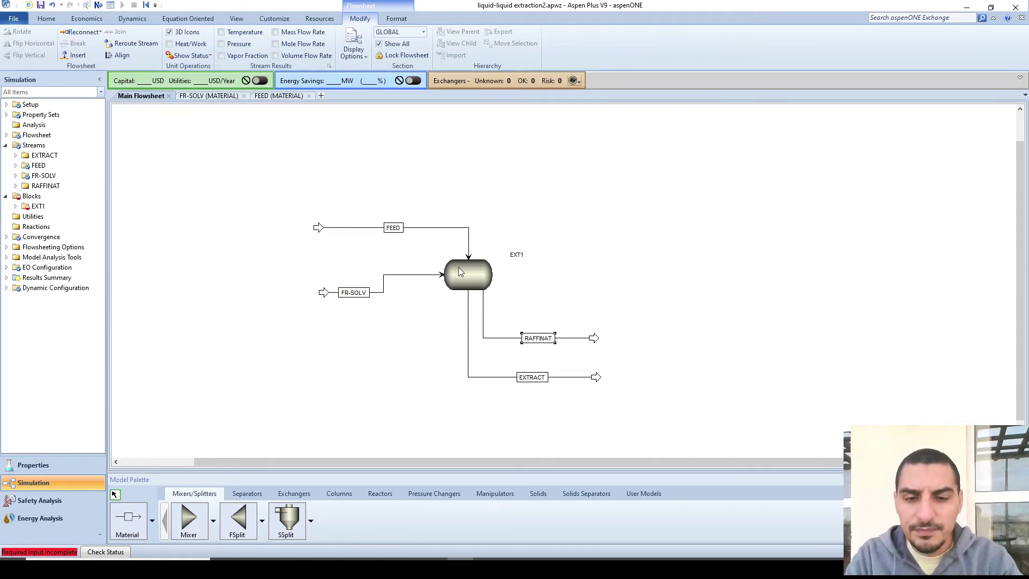
Step: Specify decanter EXT1 with a pressure of 1 atm and a temperature of 20 C, and run the simulation
click(458, 267)
double_click(459, 271)
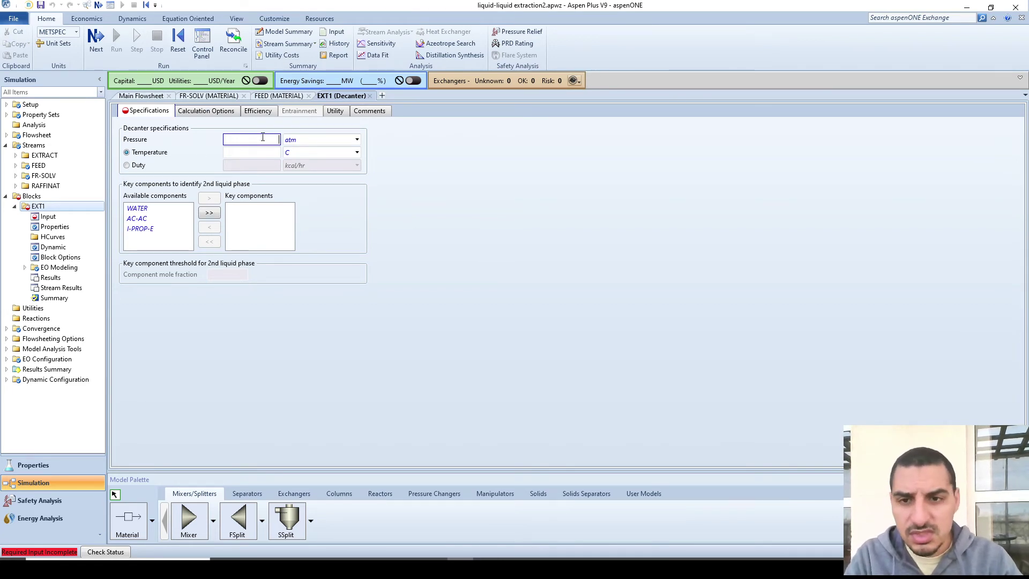
text(1)
key(Tab)
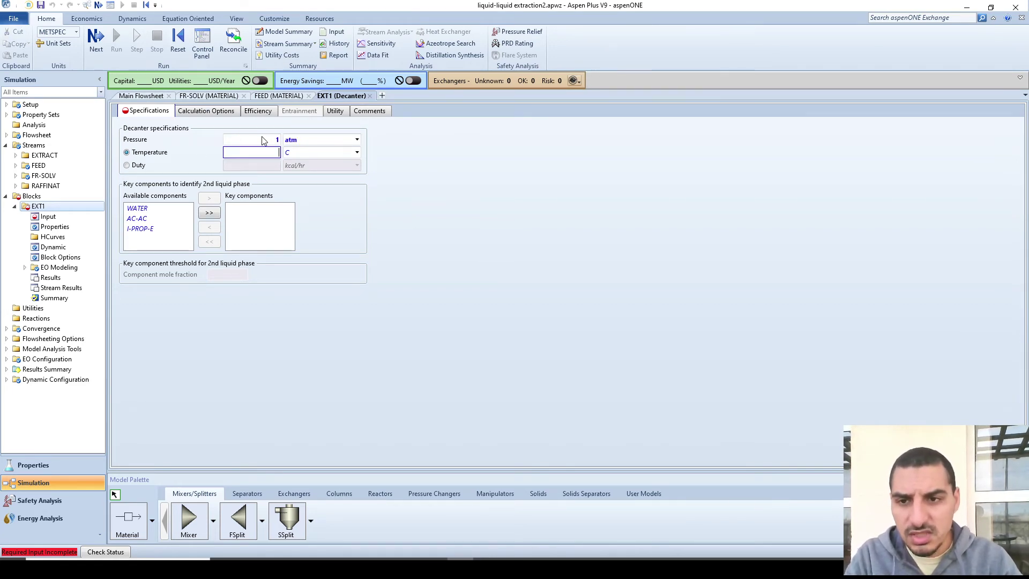
text(20)
key(Tab)
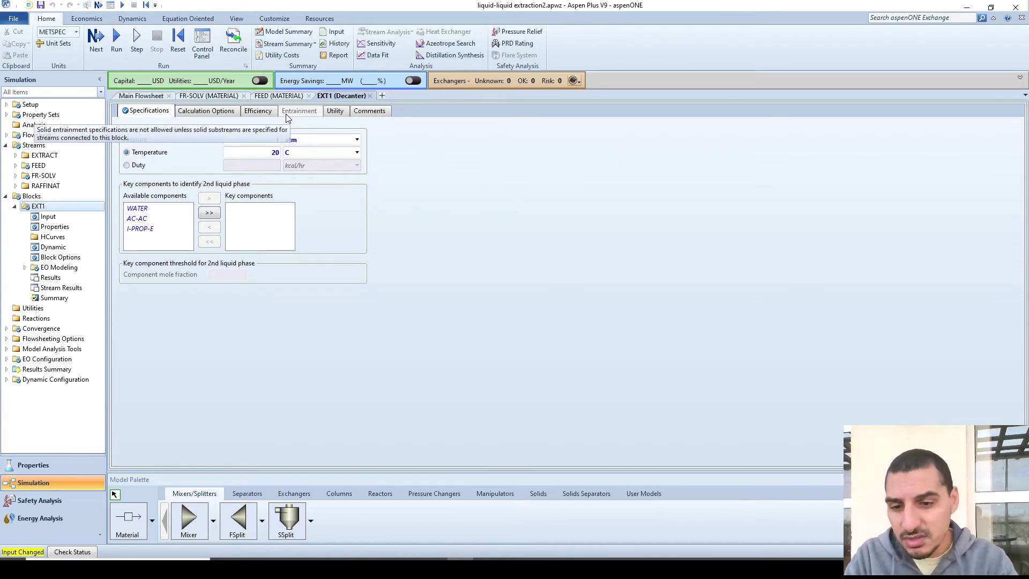
click(113, 42)
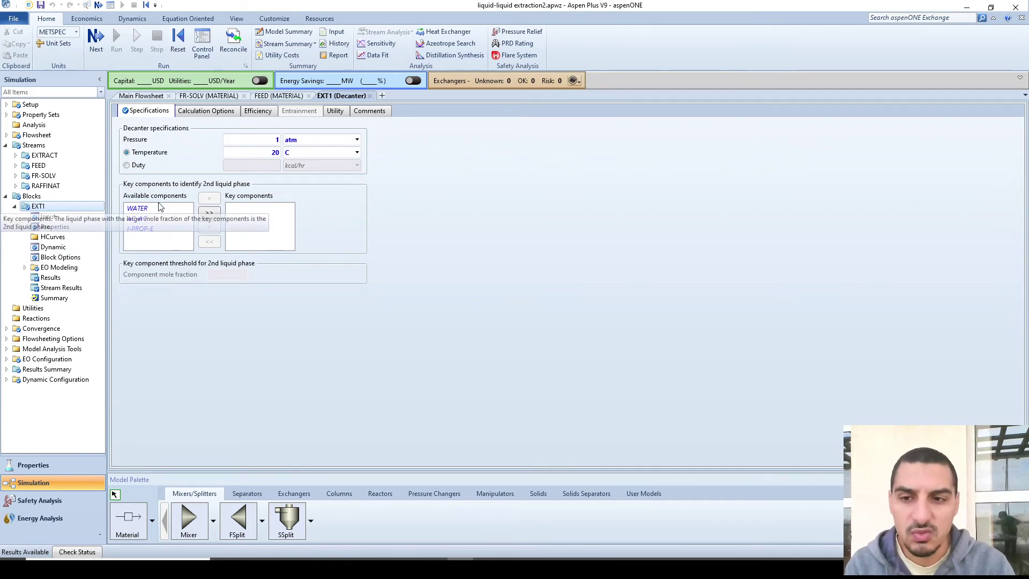
Step: Assign I-PROP-E as the key component identifying the second liquid phase in EXT1, and rerun the simulation from the main flowsheet
double_click(146, 229)
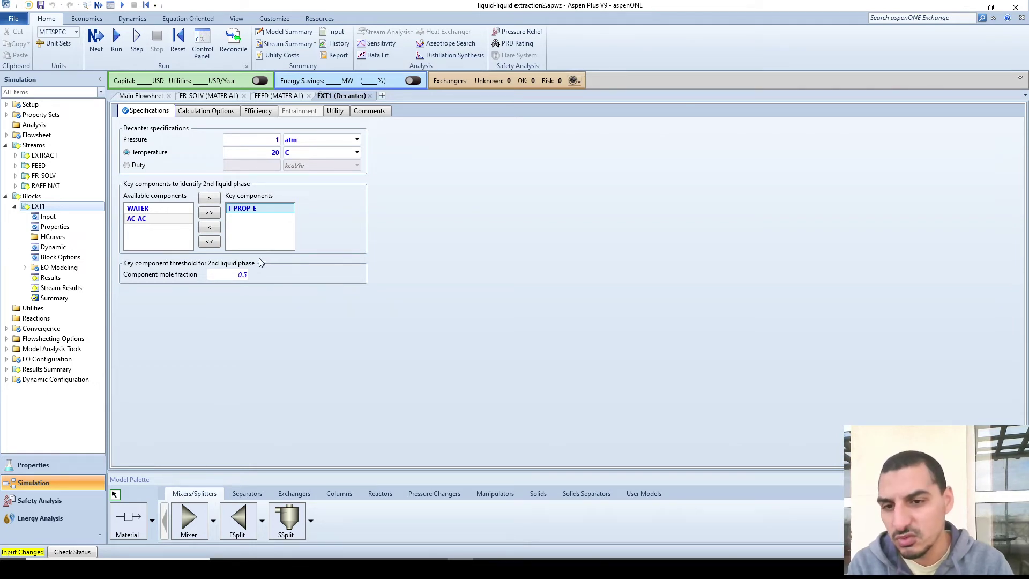
click(264, 289)
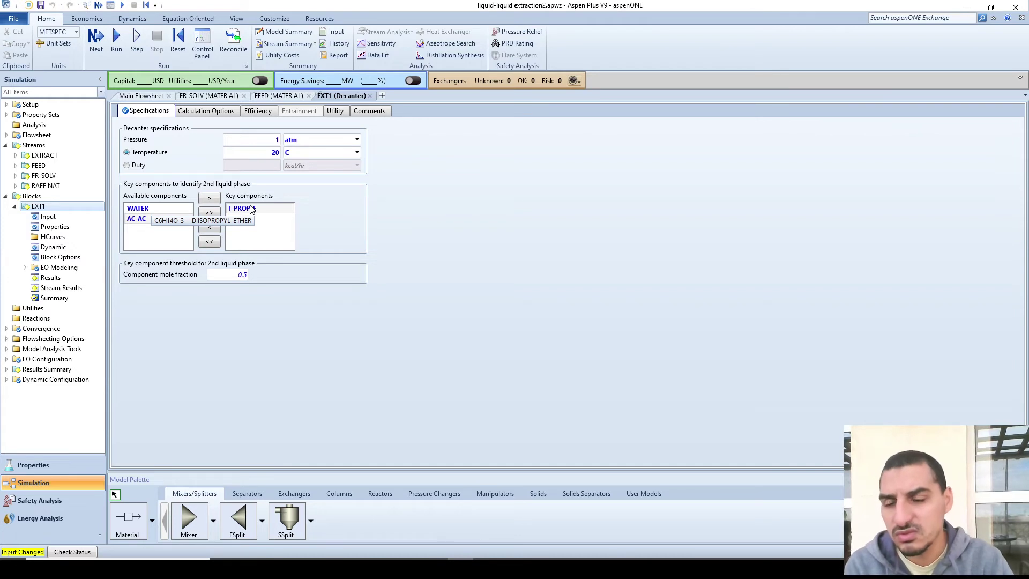
click(144, 97)
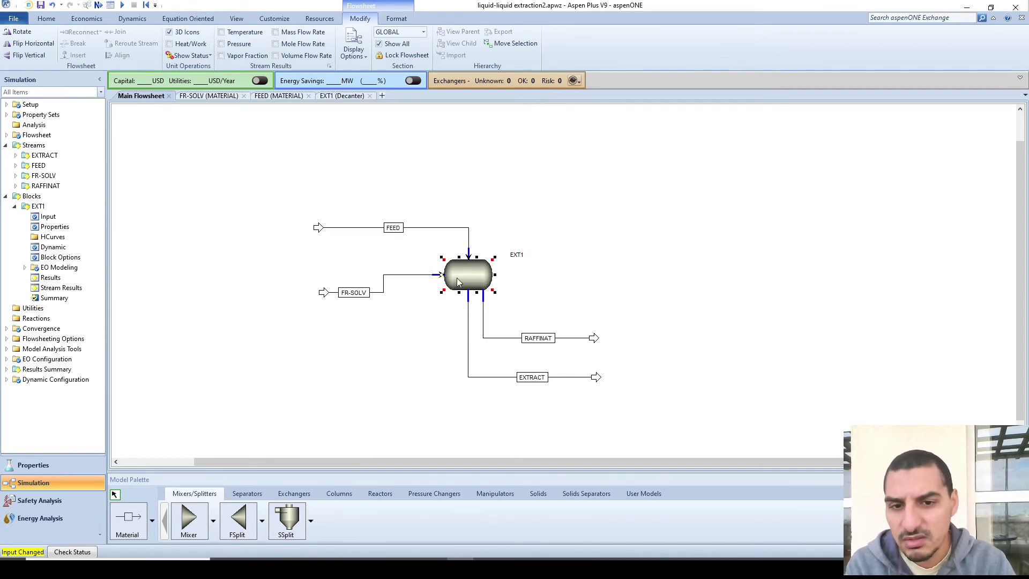
click(184, 240)
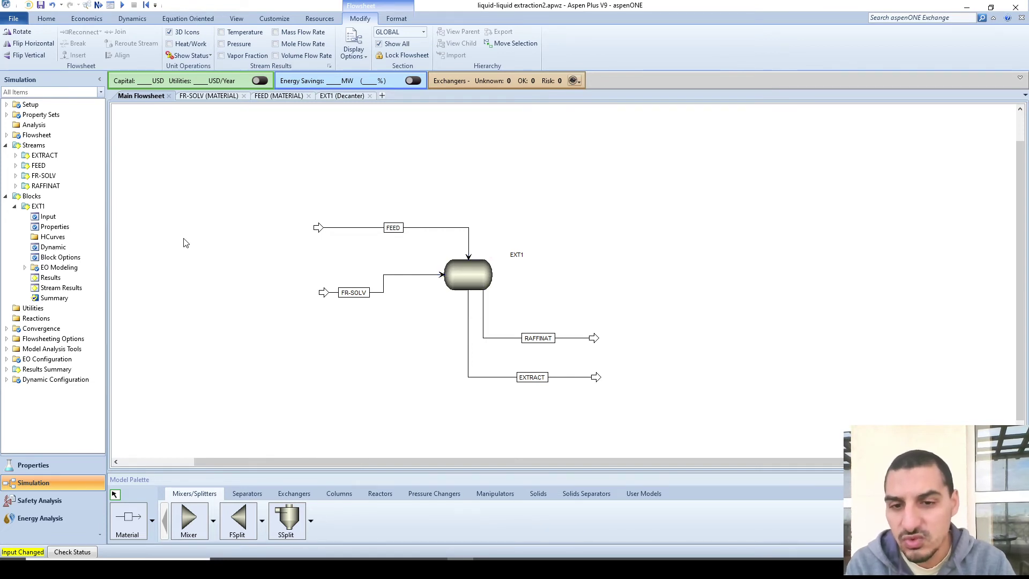
click(122, 5)
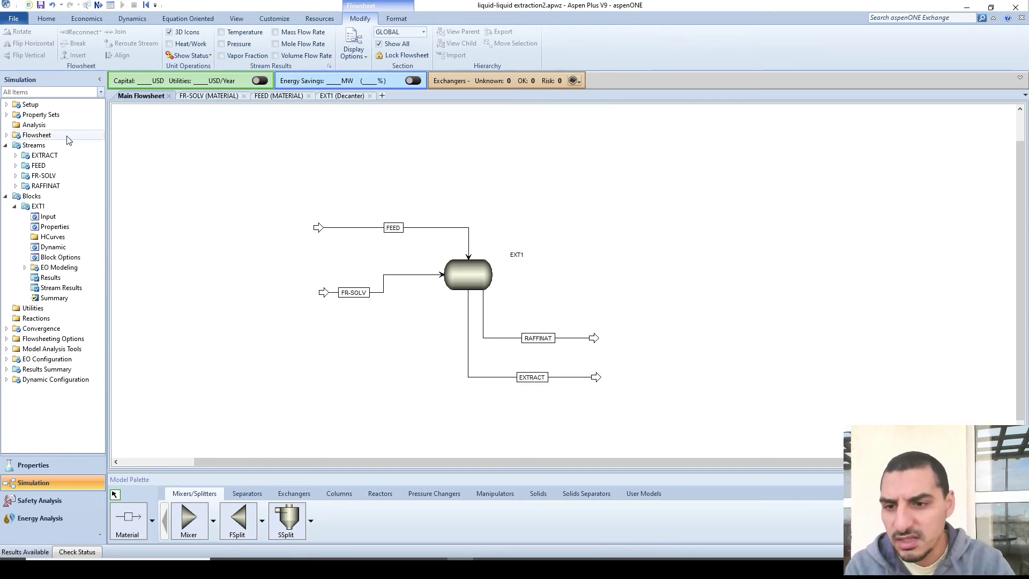
Step: Open the stream results of EXT1 and arrange Aspen Plus beside the Excel workbook with the hand calculations
click(60, 290)
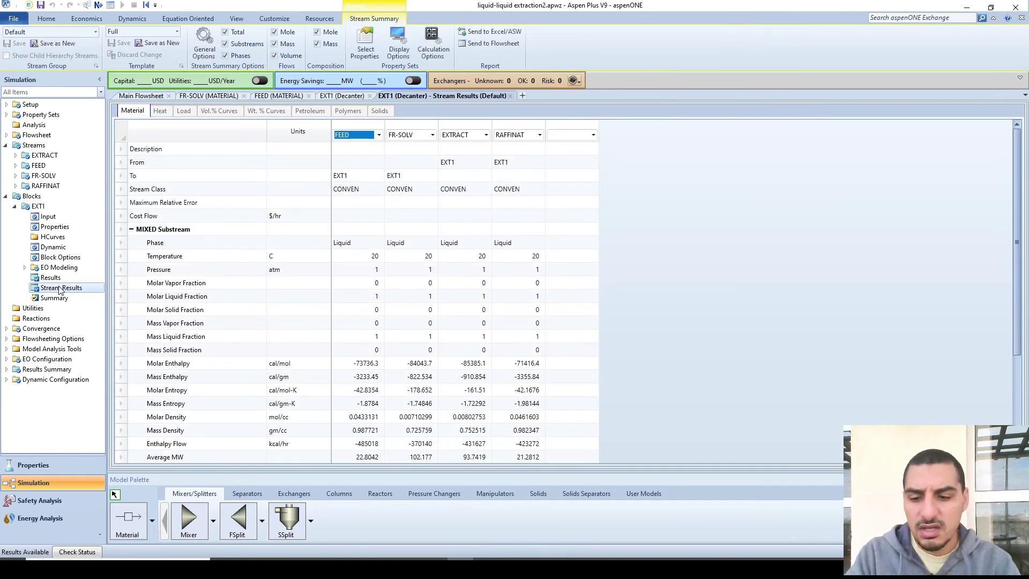
key(super+Left)
key(alt+Tab)
scroll(705, 429, down, 5)
key(super+Right)
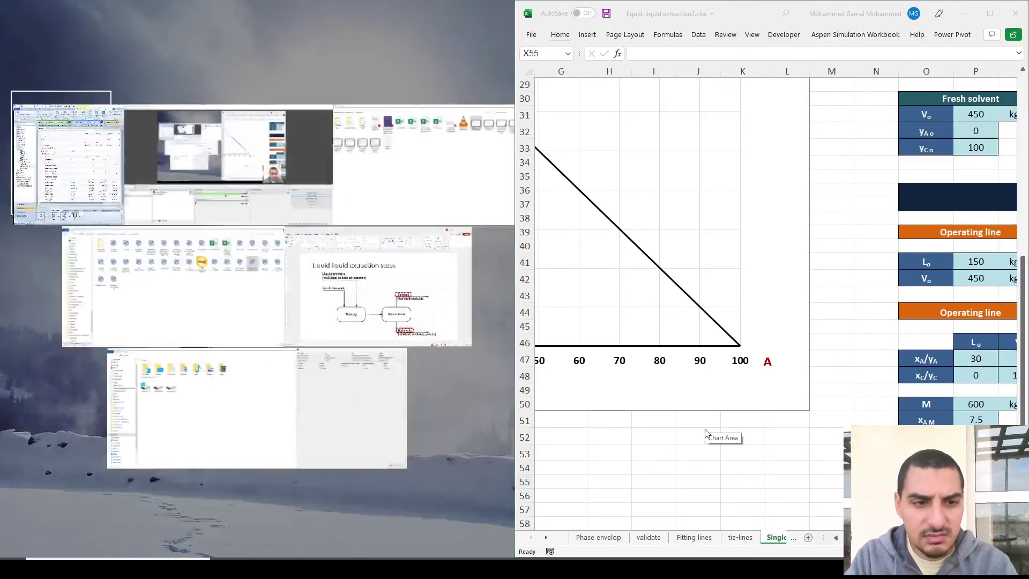
key(Return)
Step: Compare the EXTRACT stream's total mass flow with the extract total flow rate in the Excel mass balance
scroll(849, 424, right, 5)
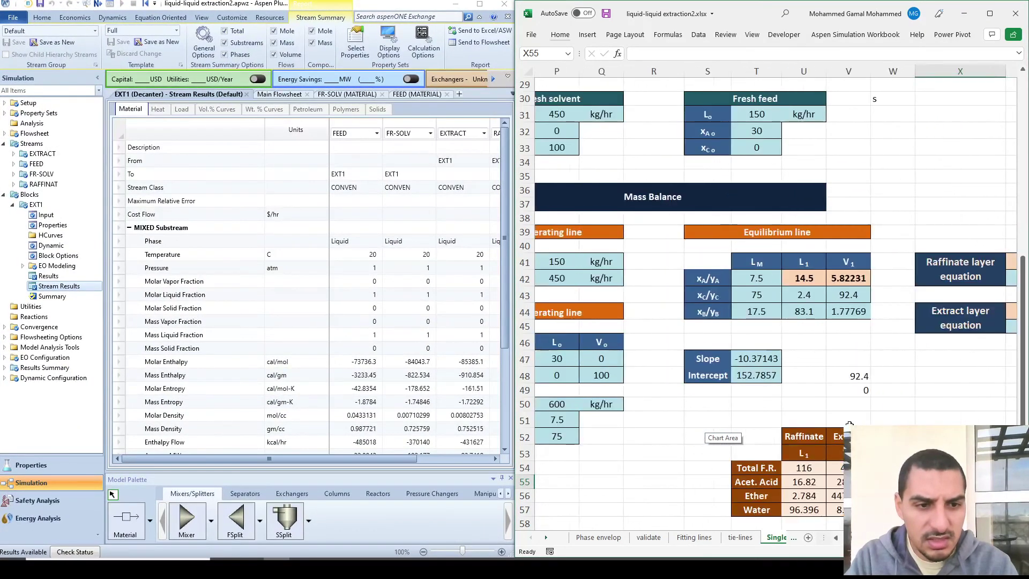
scroll(429, 375, down, 4)
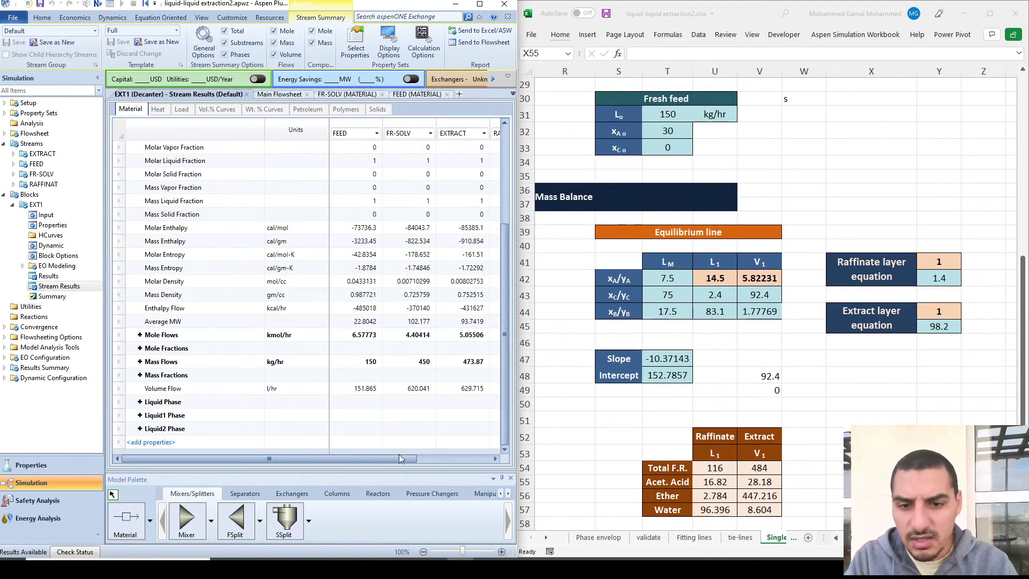
drag(395, 459, 459, 464)
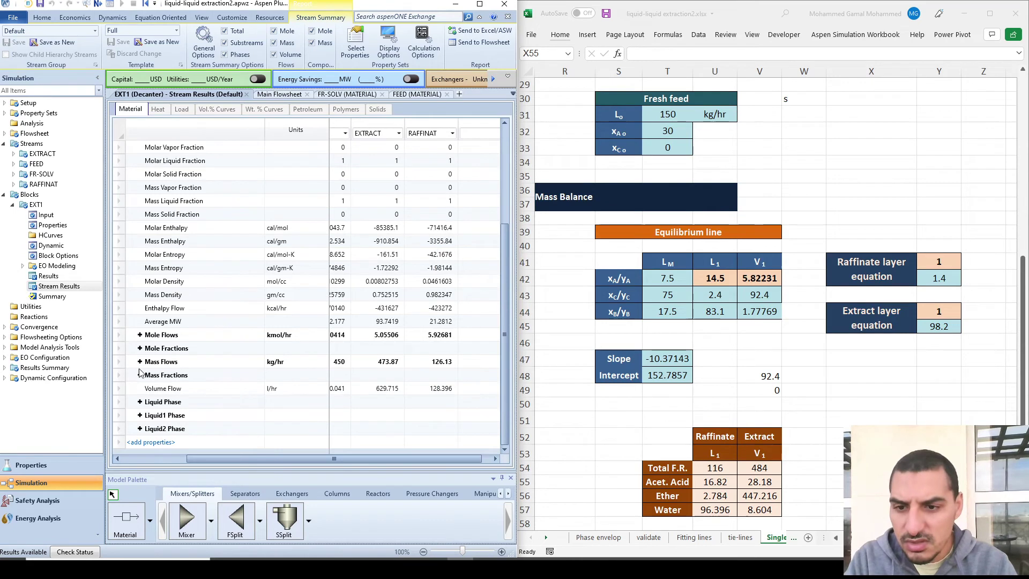
click(391, 363)
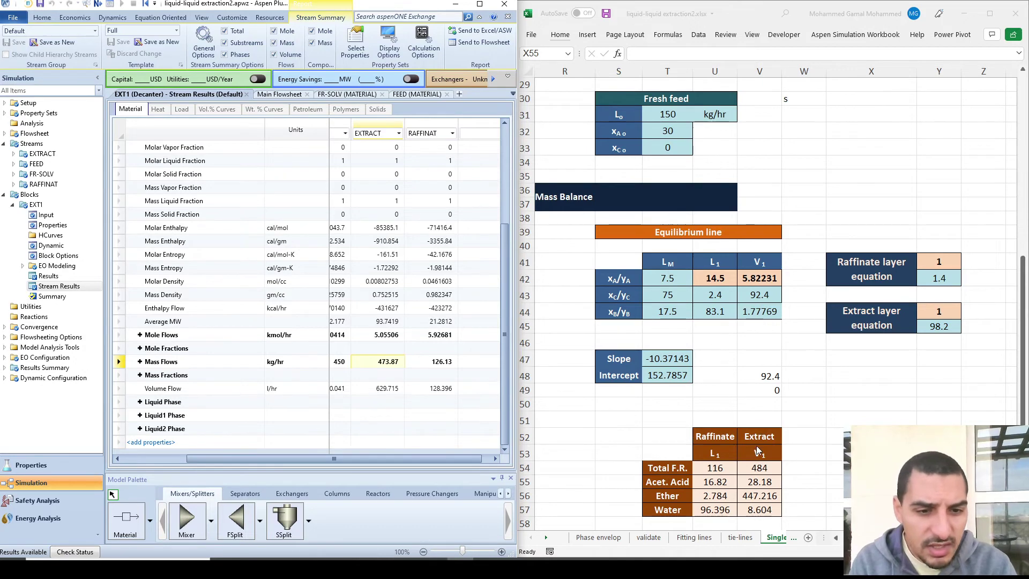
click(755, 469)
Step: Format the raffinate and extract Total F.R. cells U54:V54 in Excel as numbers with two decimals
scroll(757, 429, down, 1)
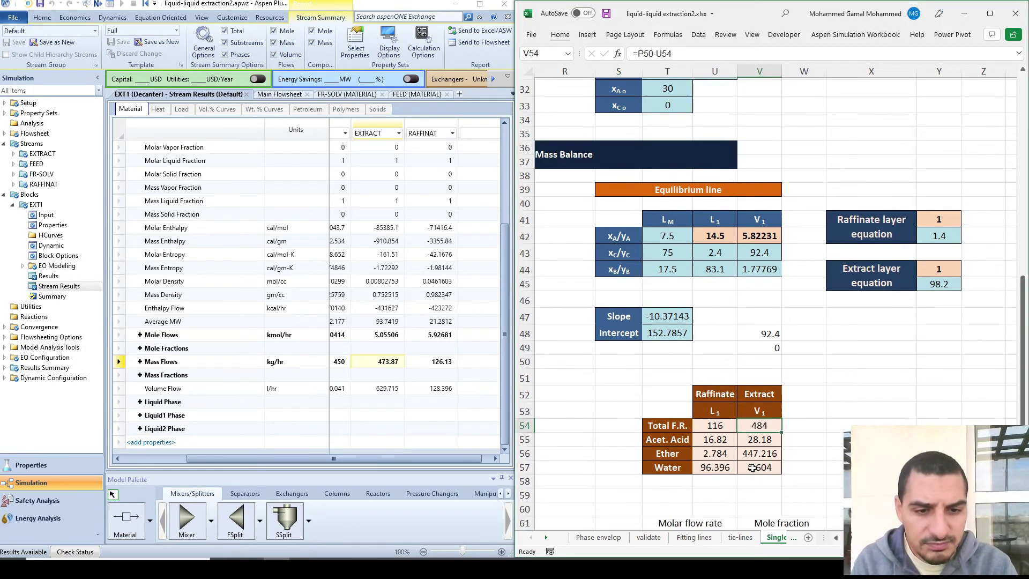
drag(757, 423, 720, 426)
key(ctrl+shift+1)
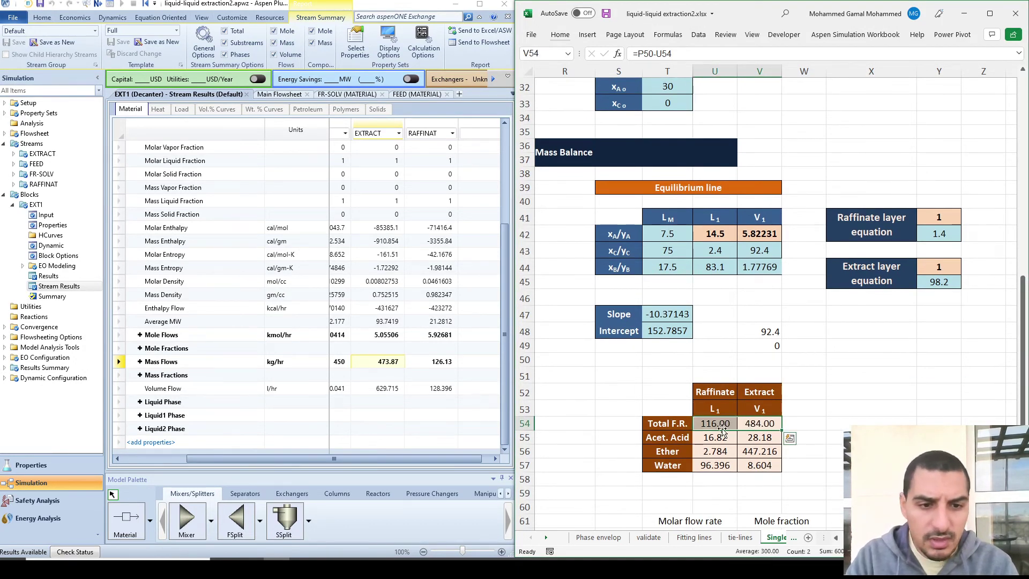
Step: Compare the raffinate total flow rate in Excel with the RAFFINAT total mass flow in the stream results
click(758, 425)
click(707, 423)
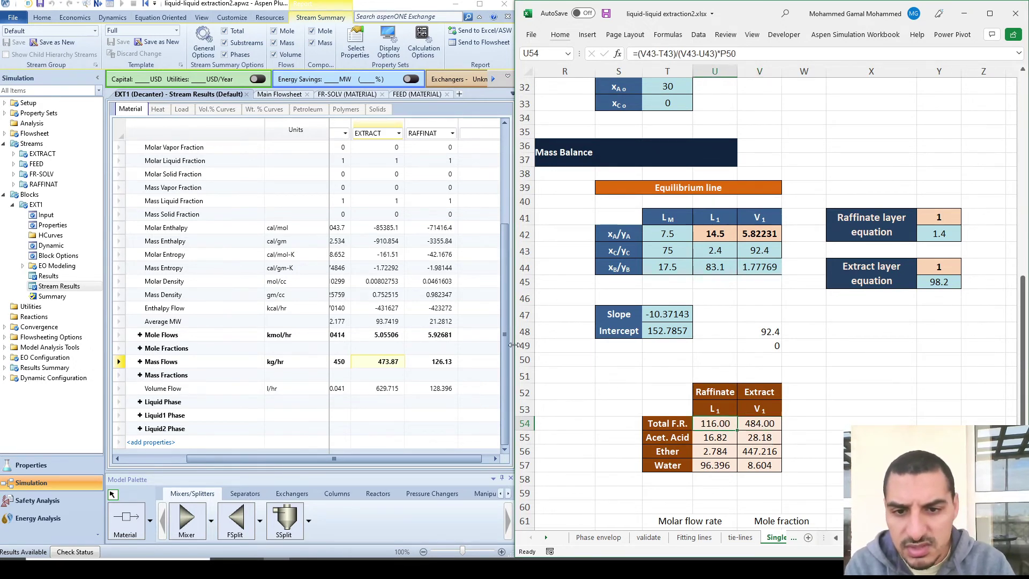
click(440, 362)
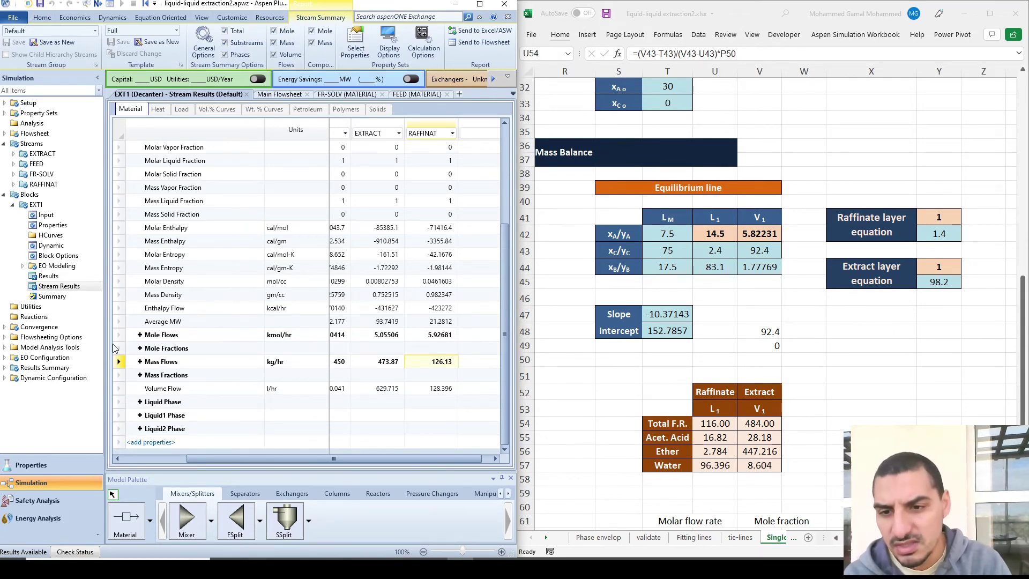
Step: Expand the mass fractions in the stream results and compare the EXTRACT composition with the V1 equilibrium compositions in Excel
click(140, 362)
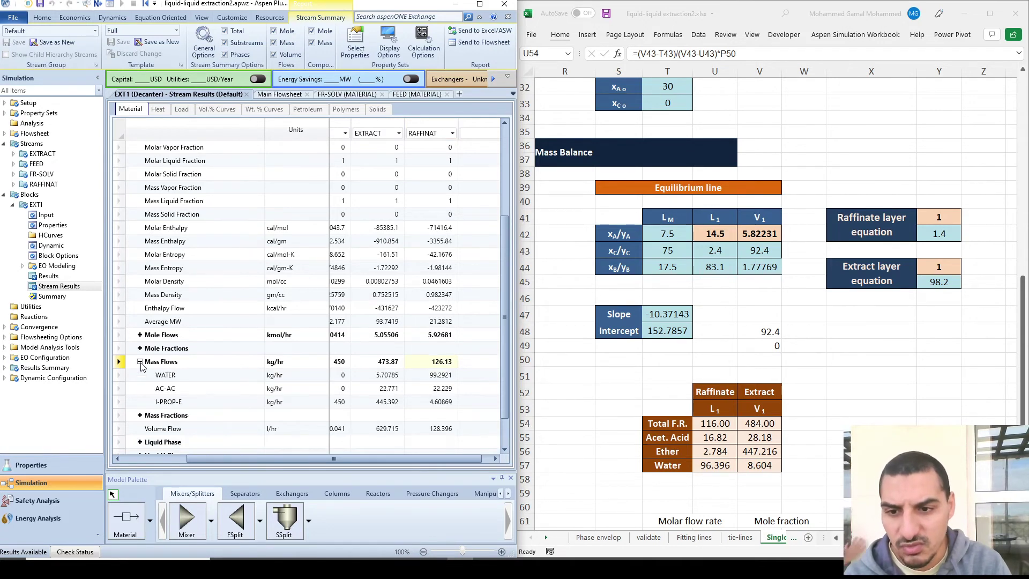
click(139, 362)
click(140, 375)
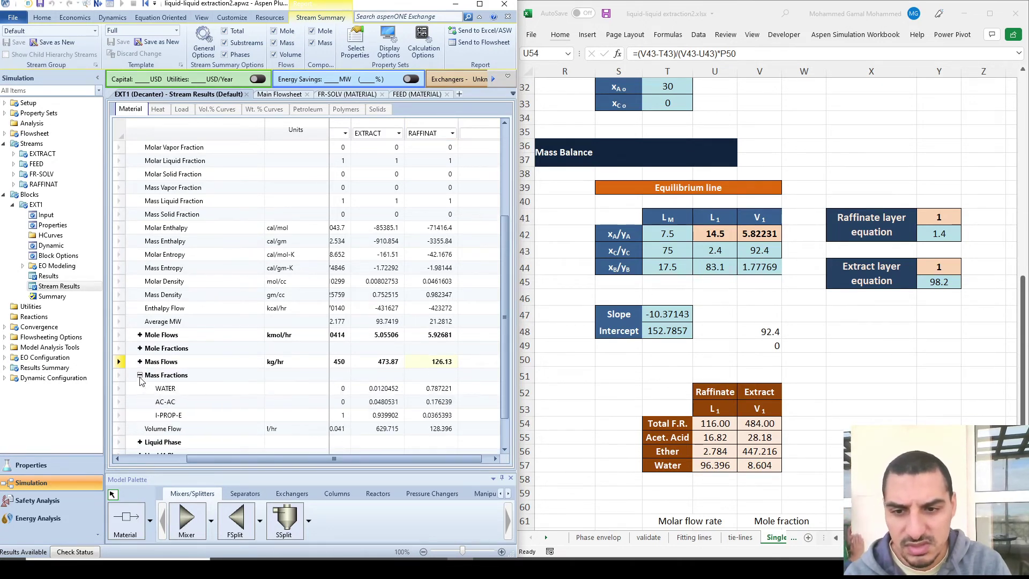
scroll(424, 406, down, 1)
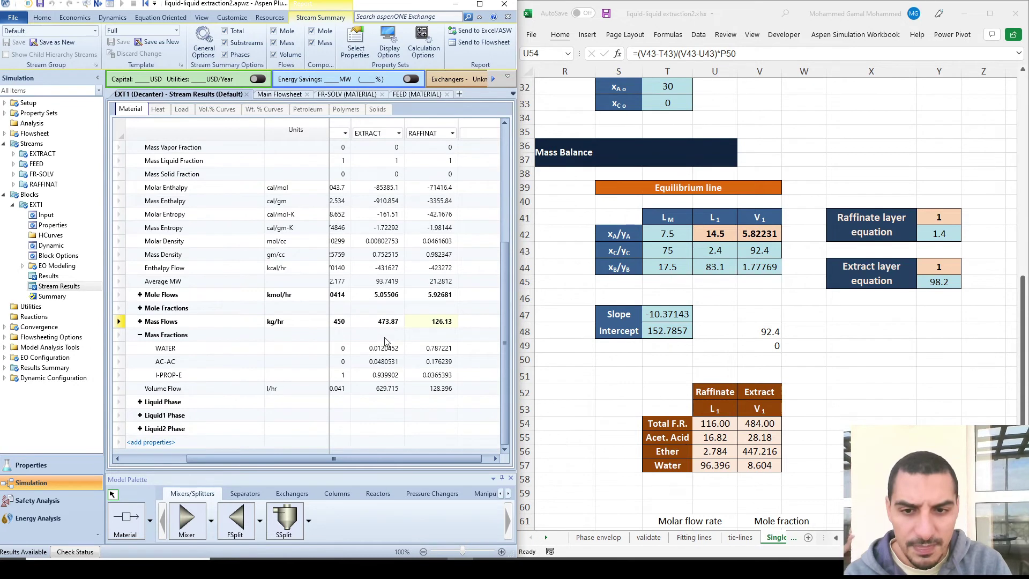
drag(380, 349, 379, 376)
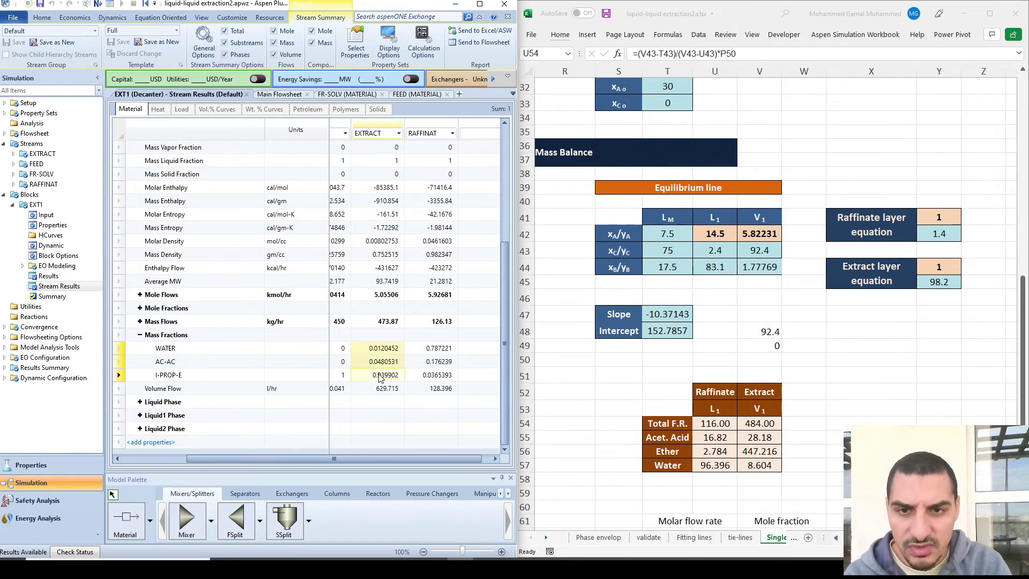
click(796, 229)
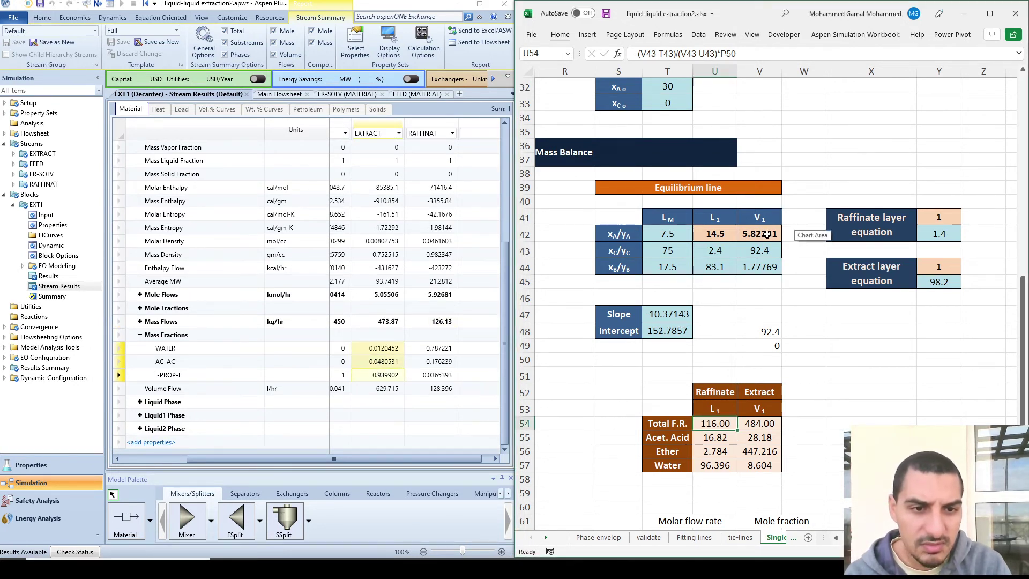
click(755, 234)
drag(755, 234, 759, 267)
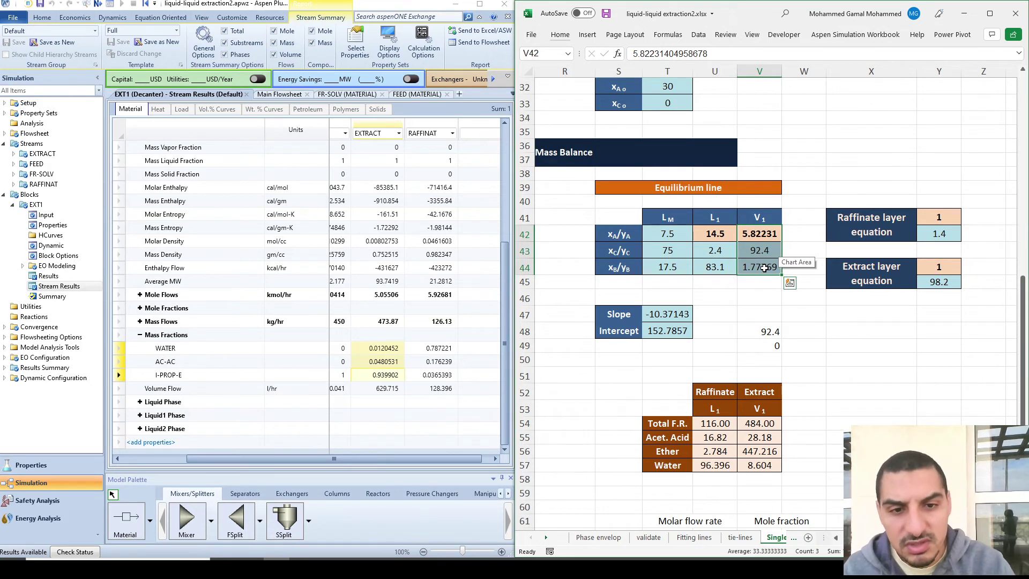
Step: Examine the RAFFINAT mass fractions of water, acetic acid and isopropyl ether against the L1 compositions in Excel
click(430, 349)
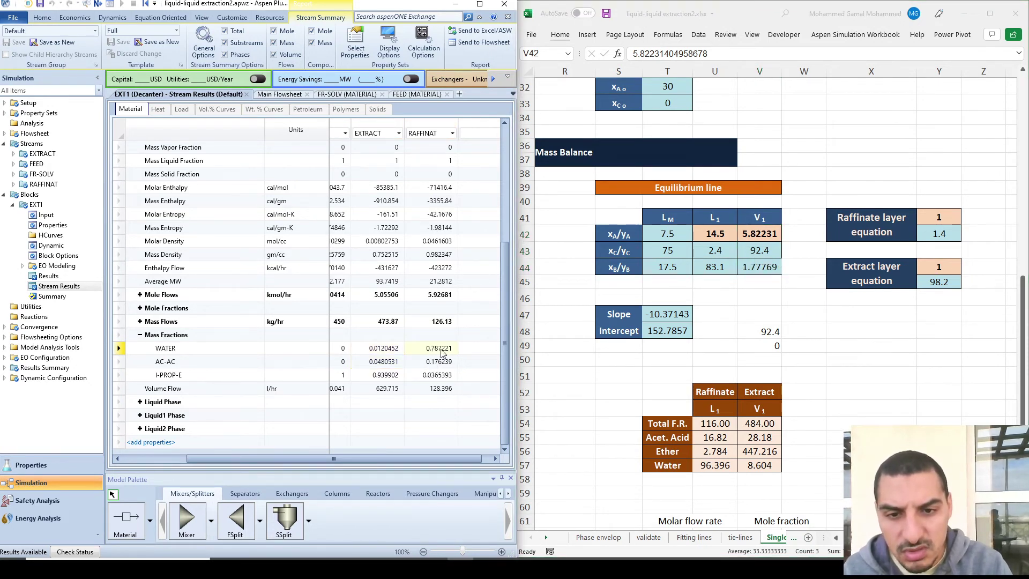
key(Down)
key(Down)
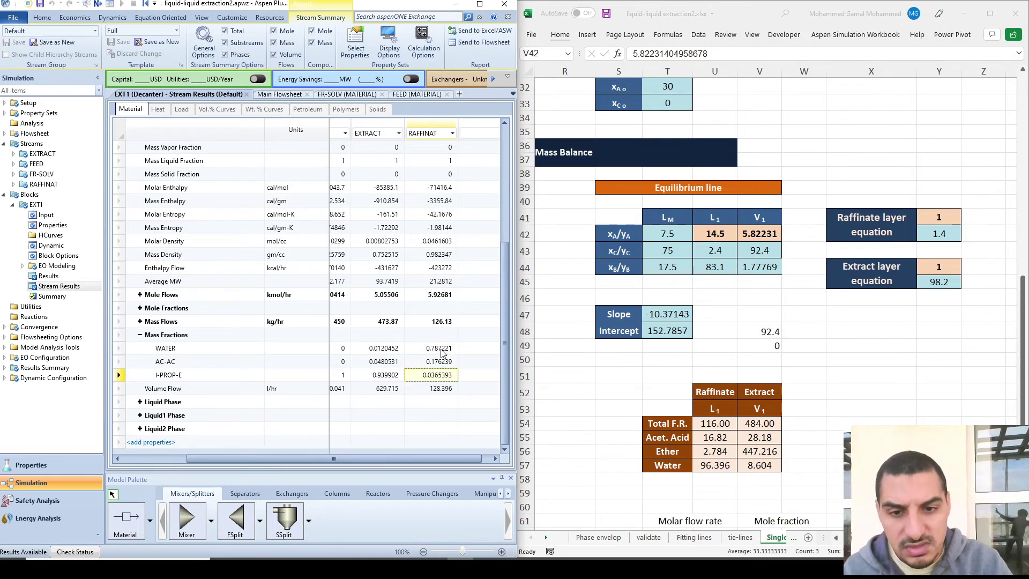
drag(442, 351, 438, 375)
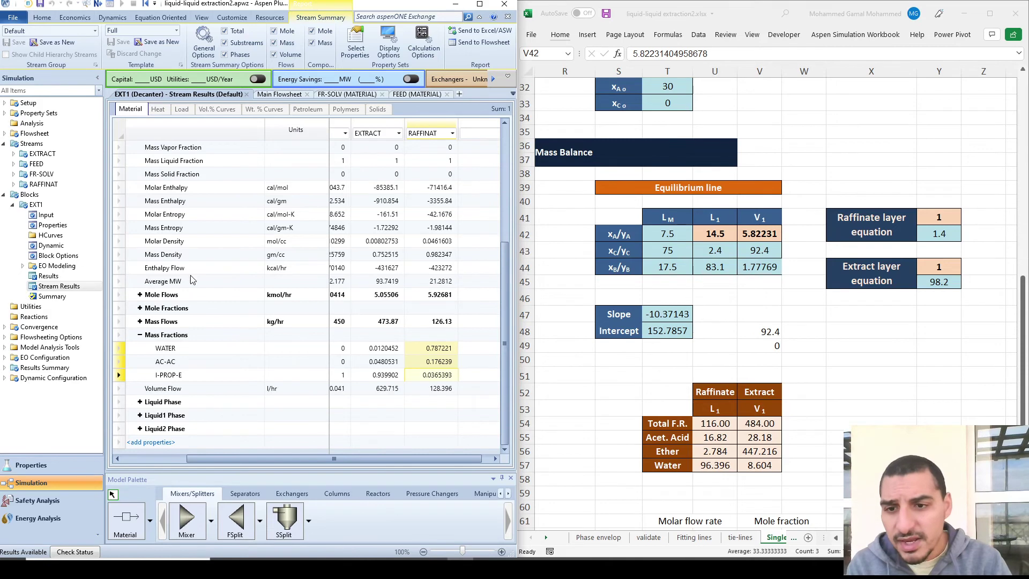
Step: Expand the component mass flows in the stream results and check the formula behind the V1 ether composition in Excel
click(139, 321)
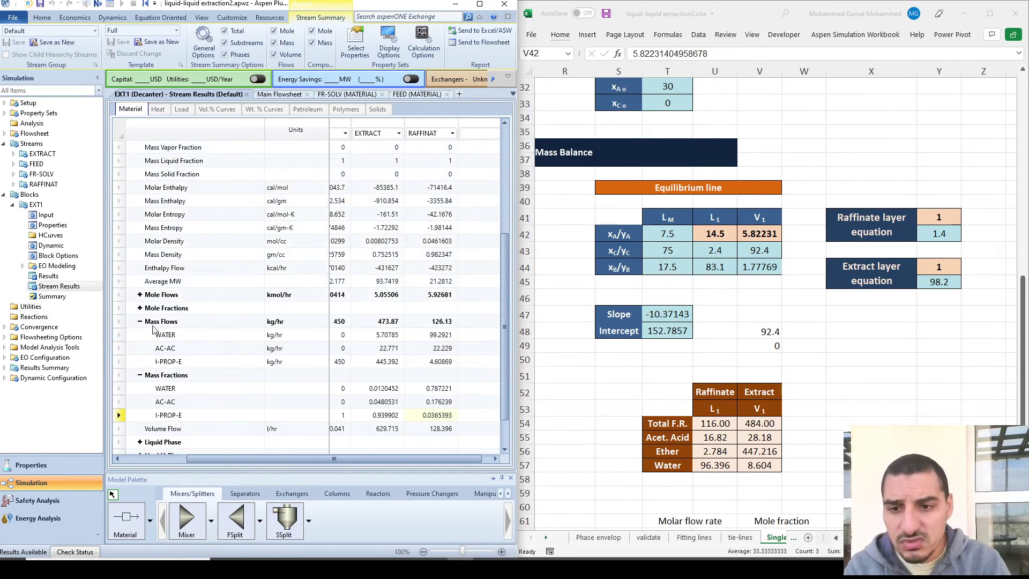
scroll(405, 357, down, 1)
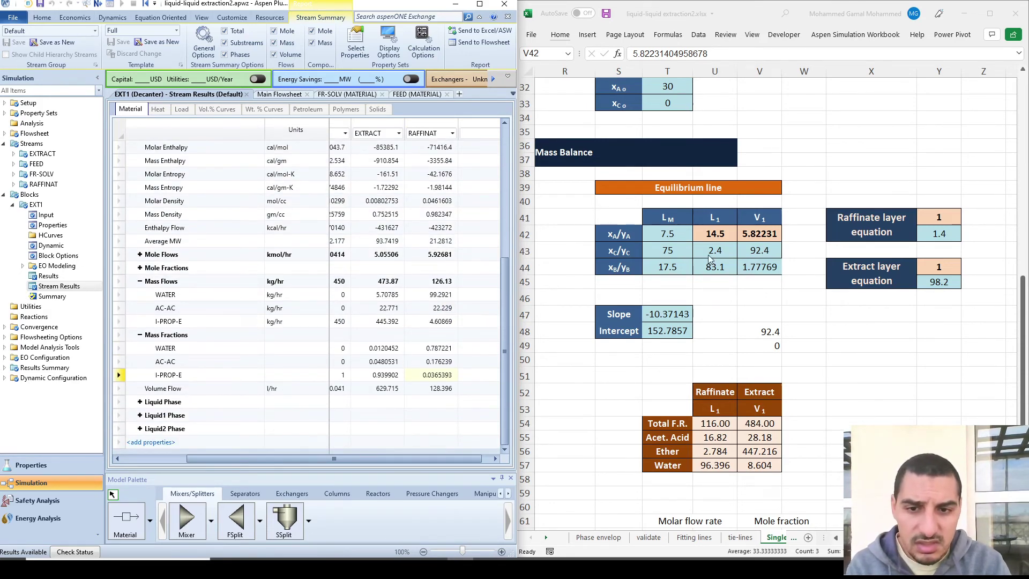
click(750, 252)
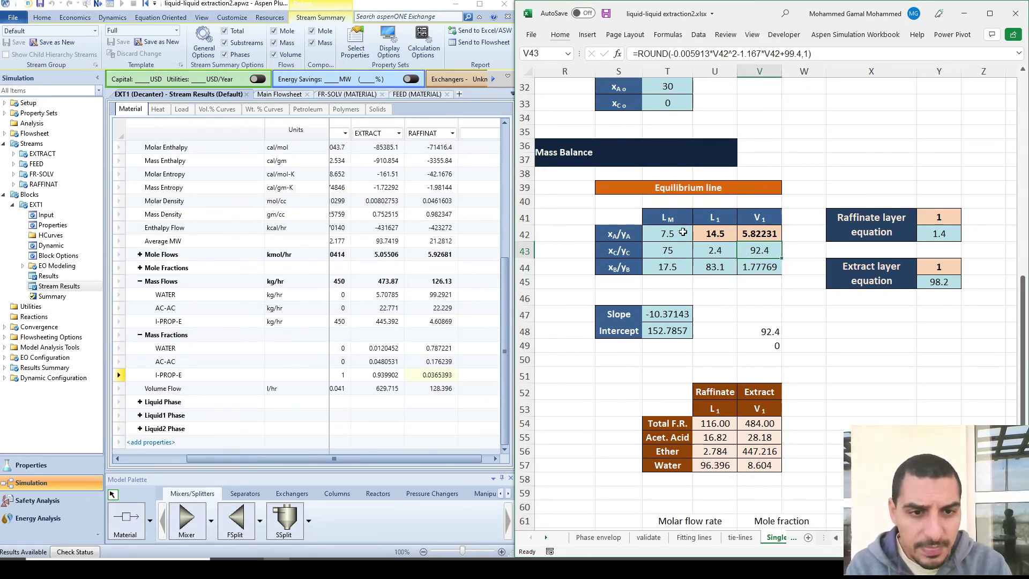
Step: Compare the raffinate component flow rates in Excel with the RAFFINAT mass flows, checking the formula behind the raffinate water flow
click(721, 233)
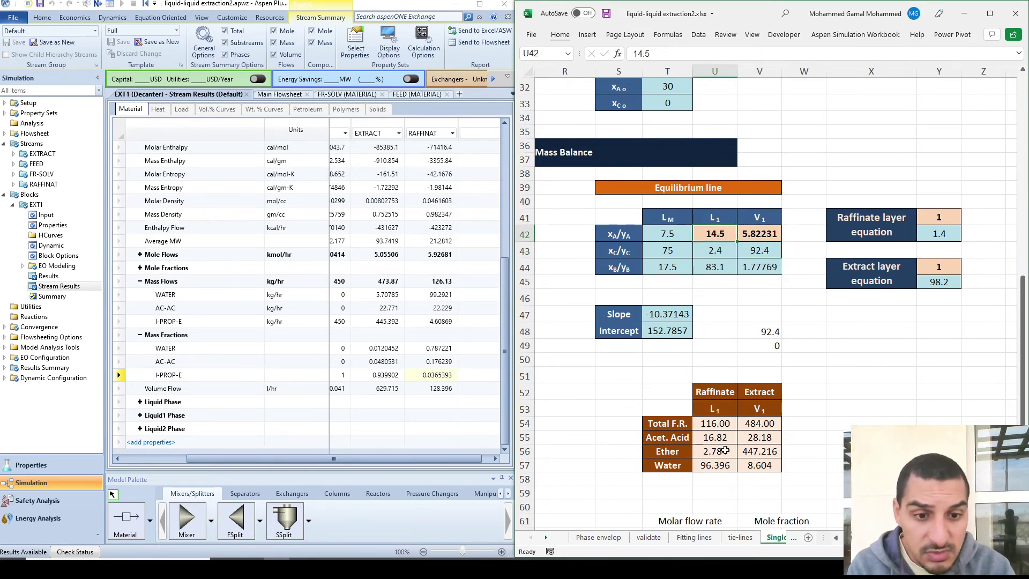
scroll(725, 459, down, 2)
scroll(725, 459, down, 1)
drag(720, 273, 774, 303)
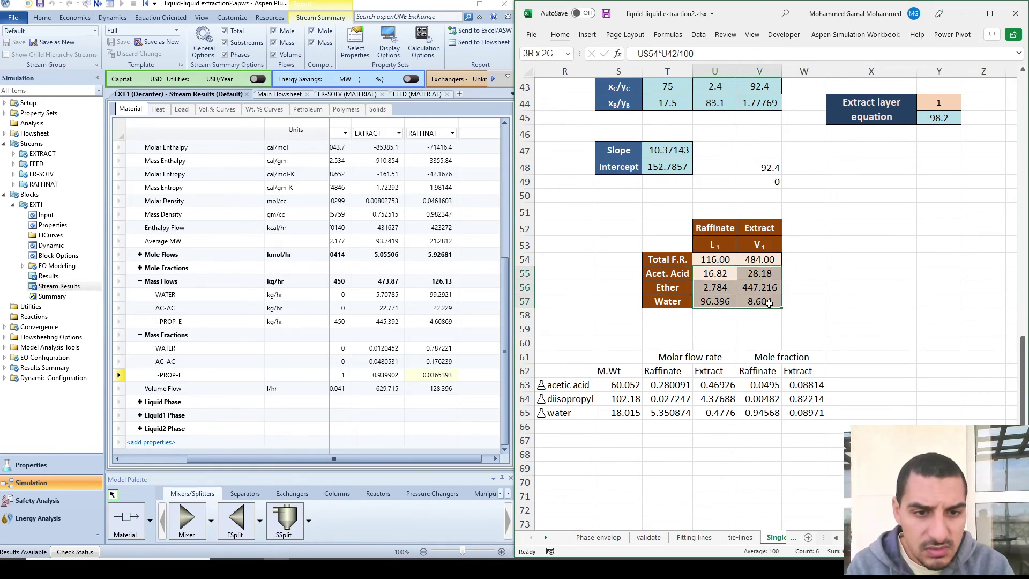
click(714, 302)
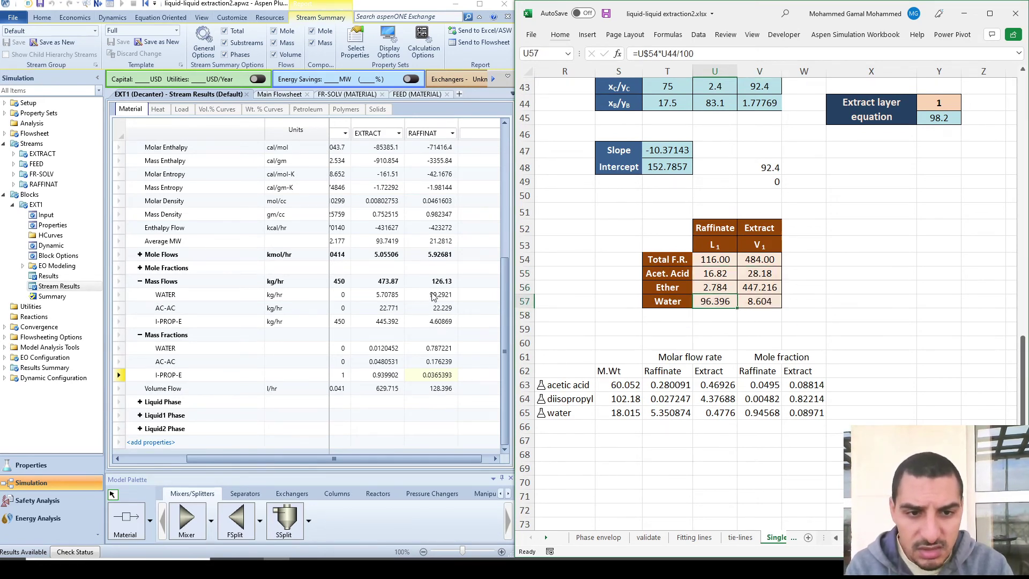
click(449, 310)
double_click(732, 307)
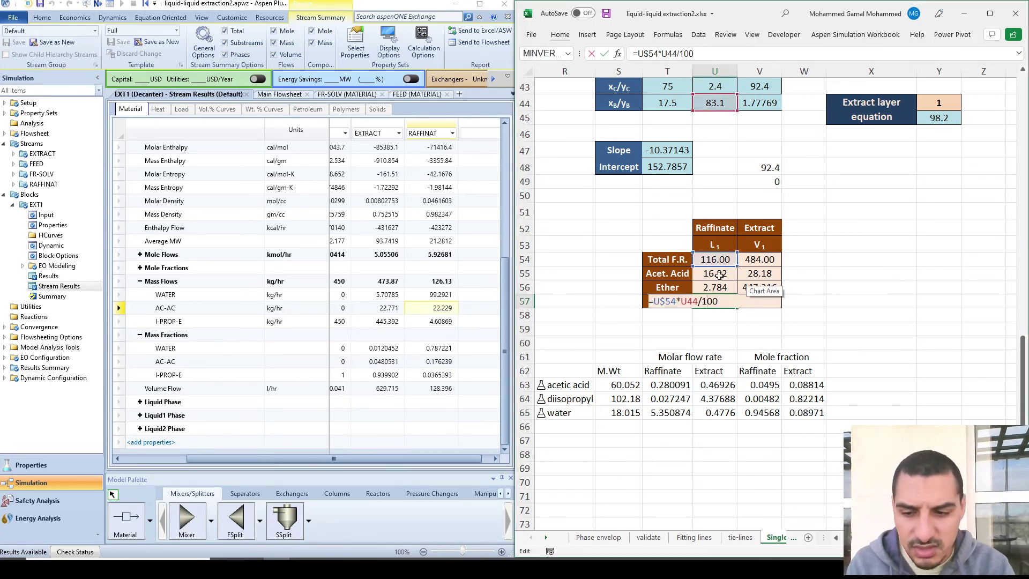
Step: Compare the raffinate and extract acetic acid flow rates in Excel with the AC-AC mass flows in the stream results
drag(719, 275, 754, 270)
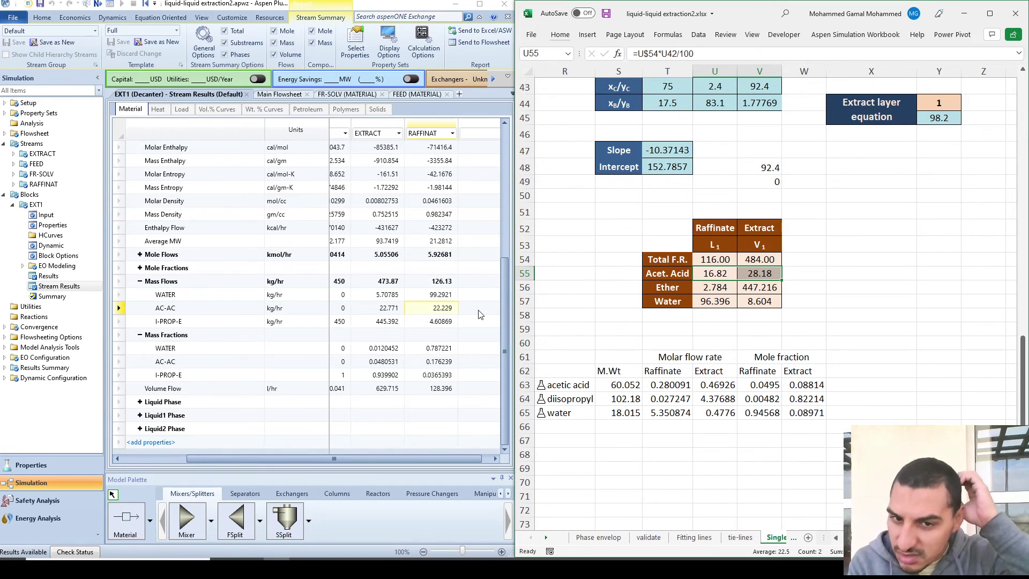
click(745, 271)
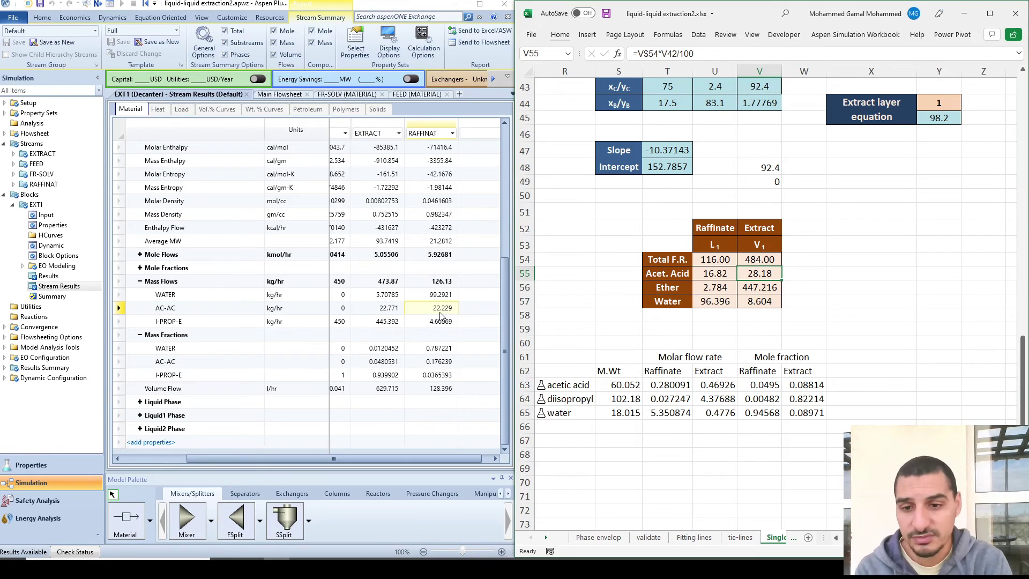
click(814, 290)
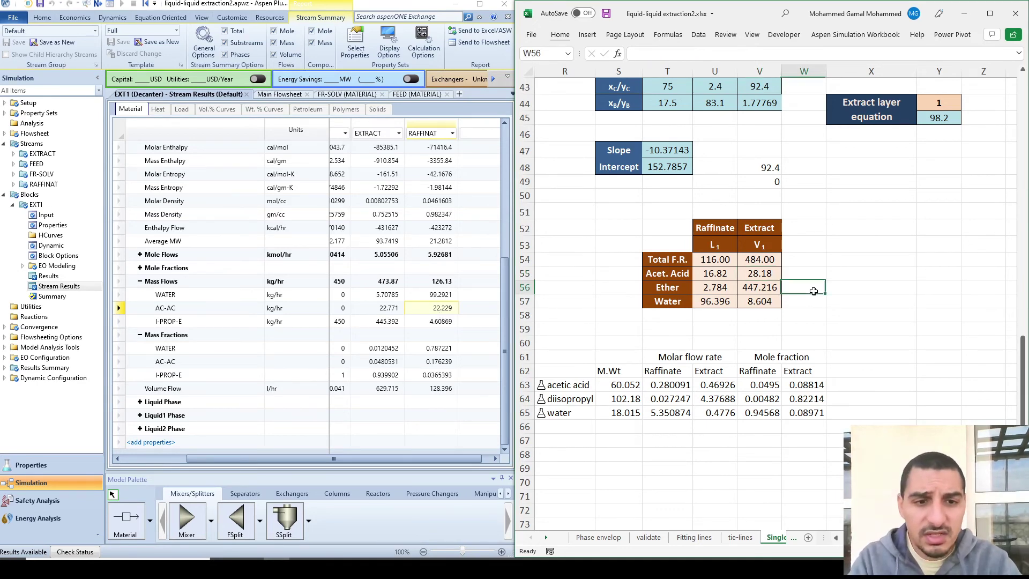
Step: Examine the tie lines and operating line on the ternary diagram in Excel, and return to the mass balance tables
scroll(813, 292, up, 8)
scroll(813, 292, left, 6)
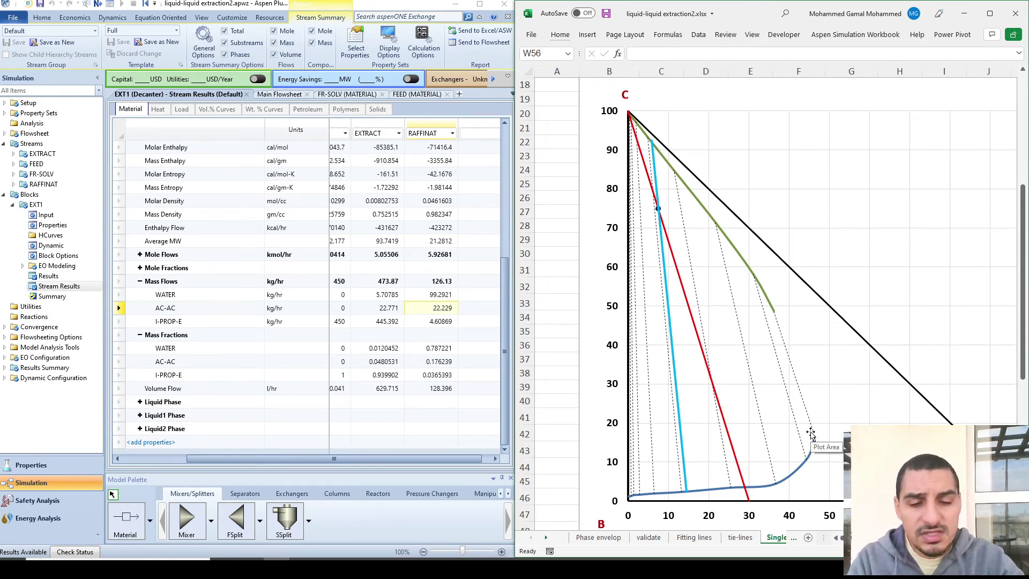
scroll(810, 434, down, 3)
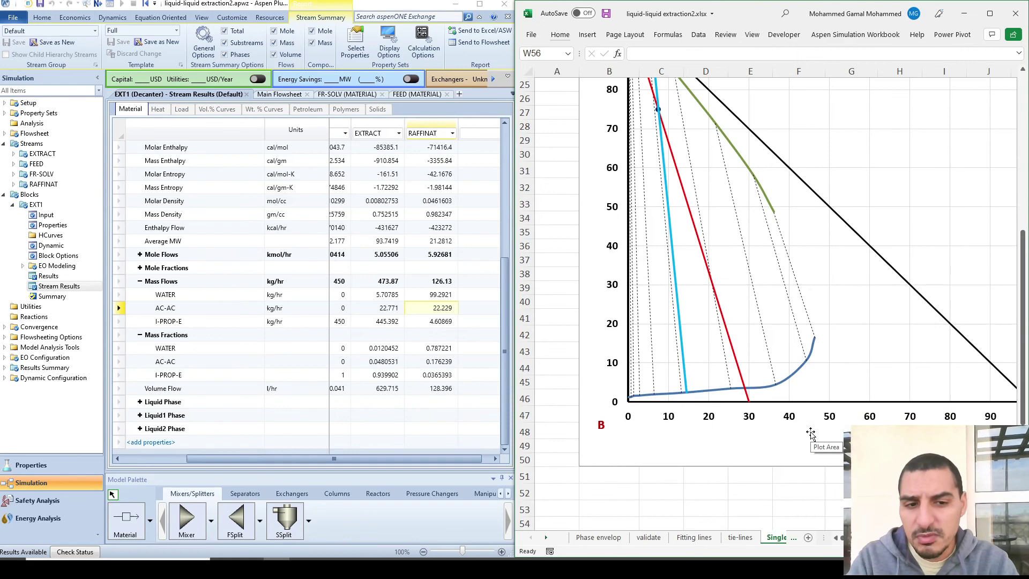
scroll(810, 434, down, 2)
scroll(810, 433, right, 5)
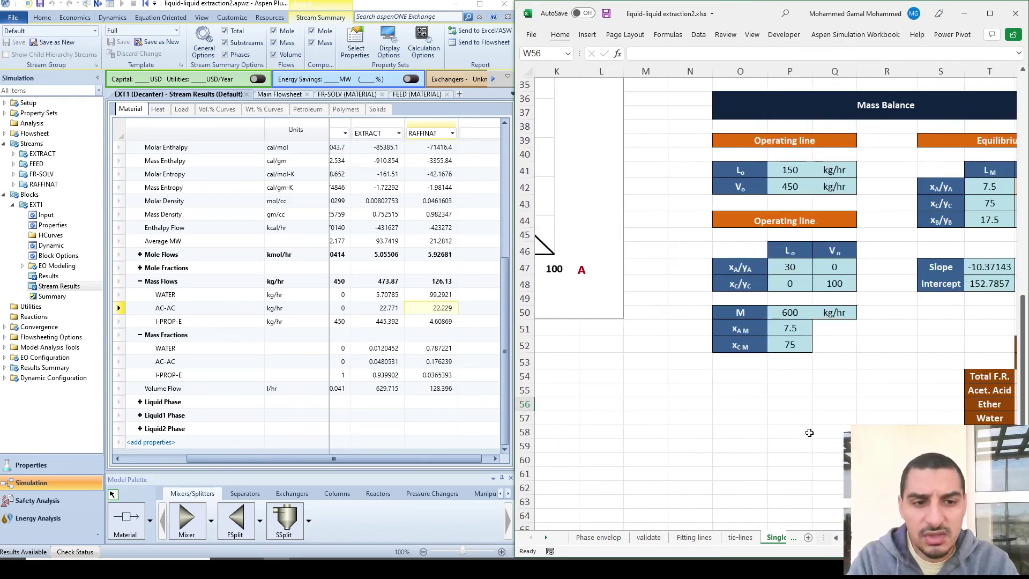
scroll(809, 432, right, 2)
scroll(809, 433, down, 2)
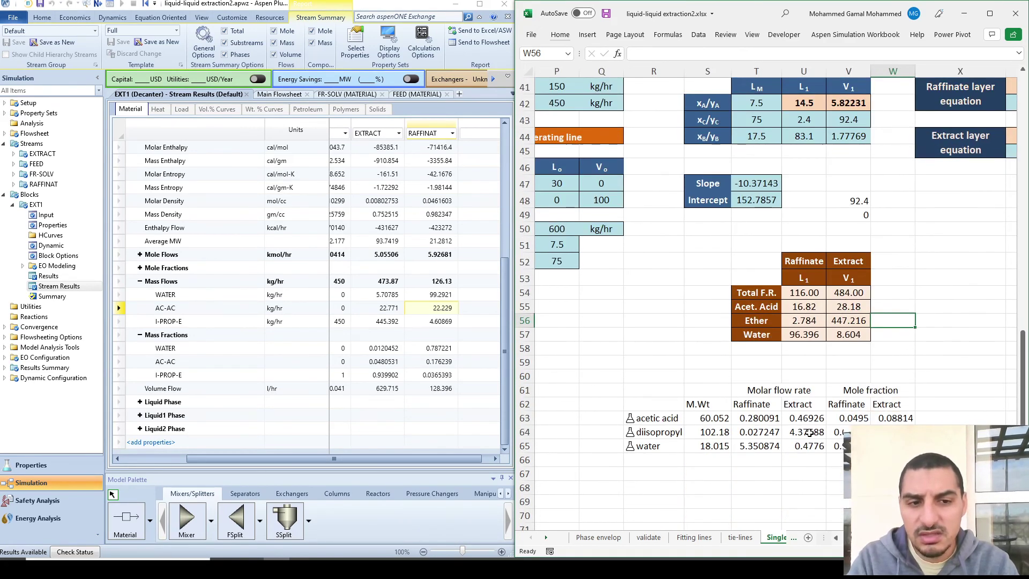
Step: Switch to Aspen Plus and maximize its window to show all four streams in the stream results
click(506, 423)
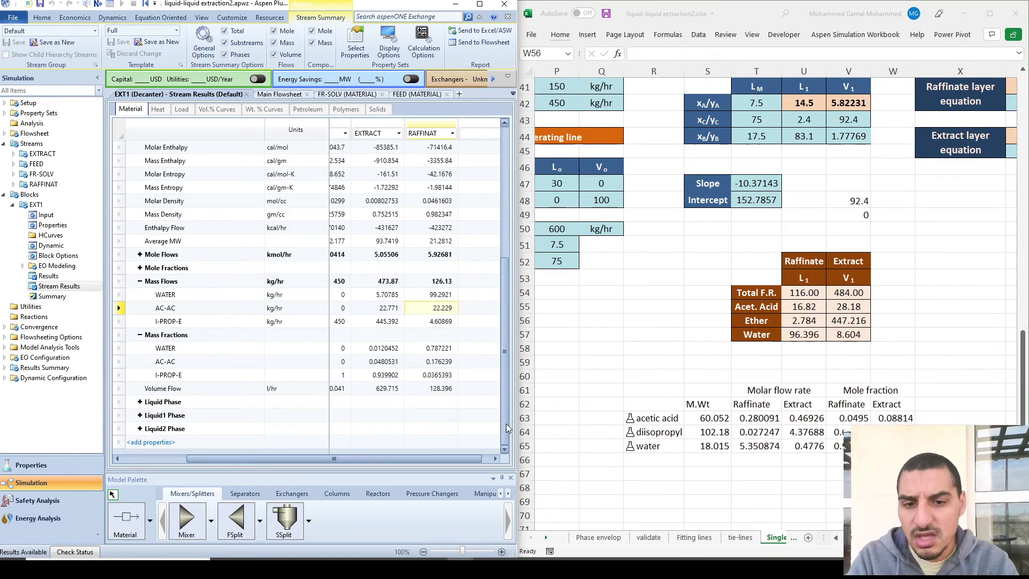
click(409, 405)
key(super+Up)
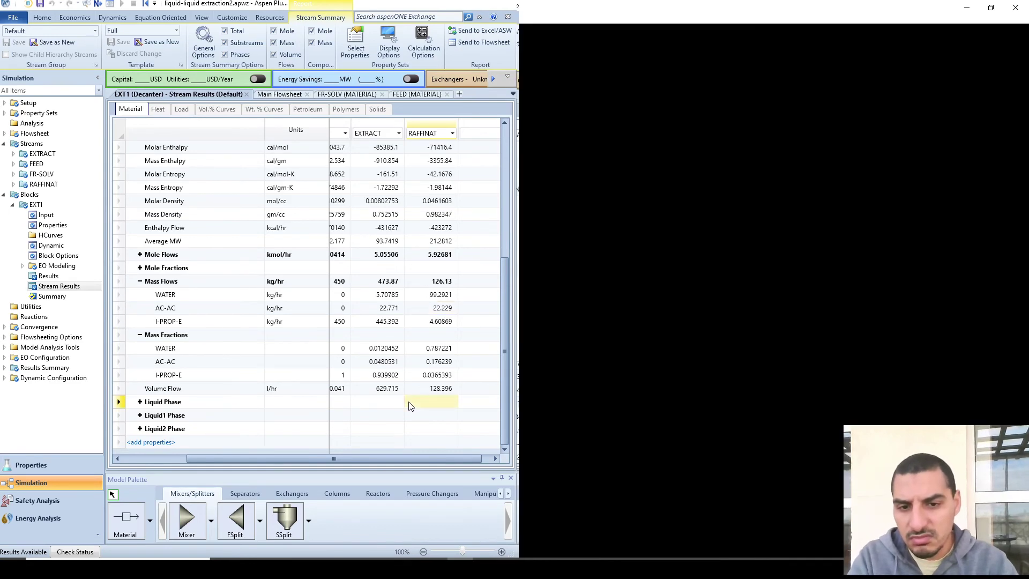
key(Left)
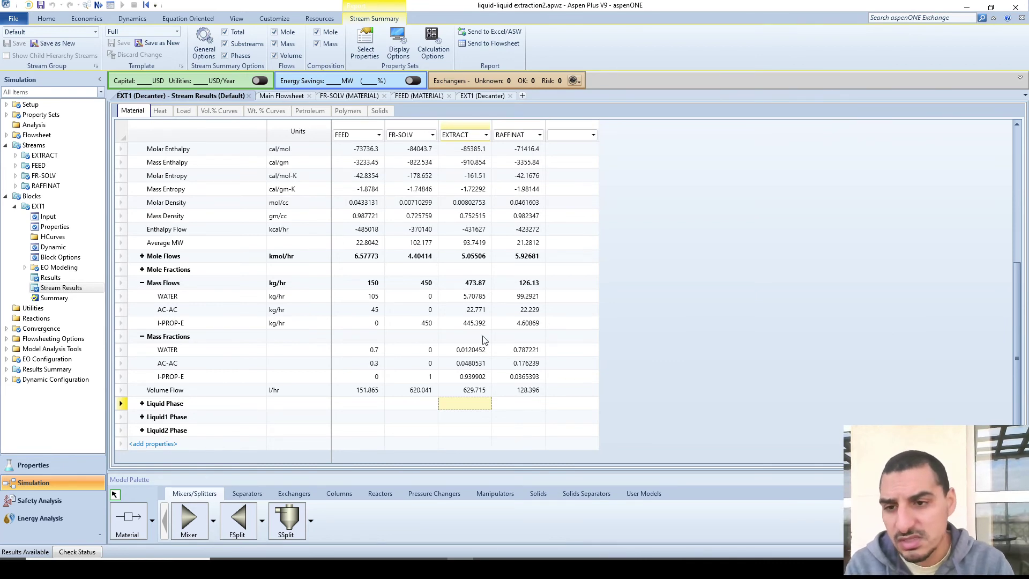
Step: View the EXT1 decanter's block summary and examine the 1st liquid / Total liquid ratio in its results
click(75, 289)
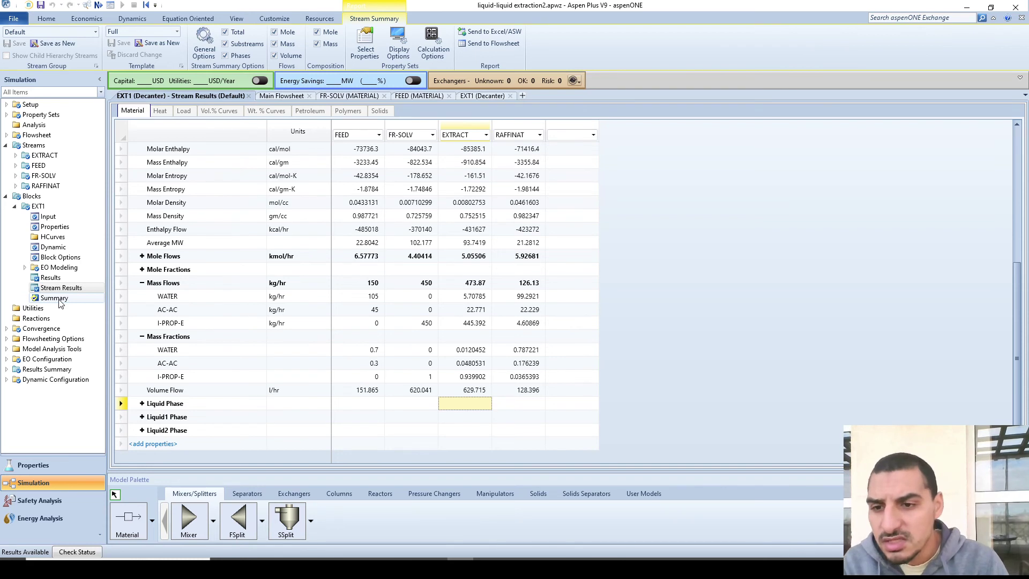
click(56, 299)
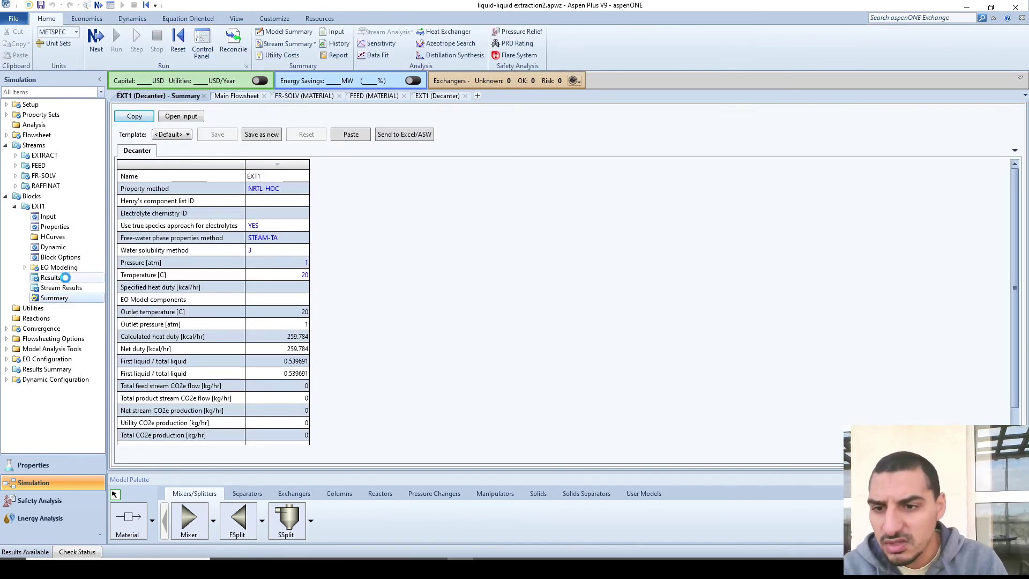
click(67, 279)
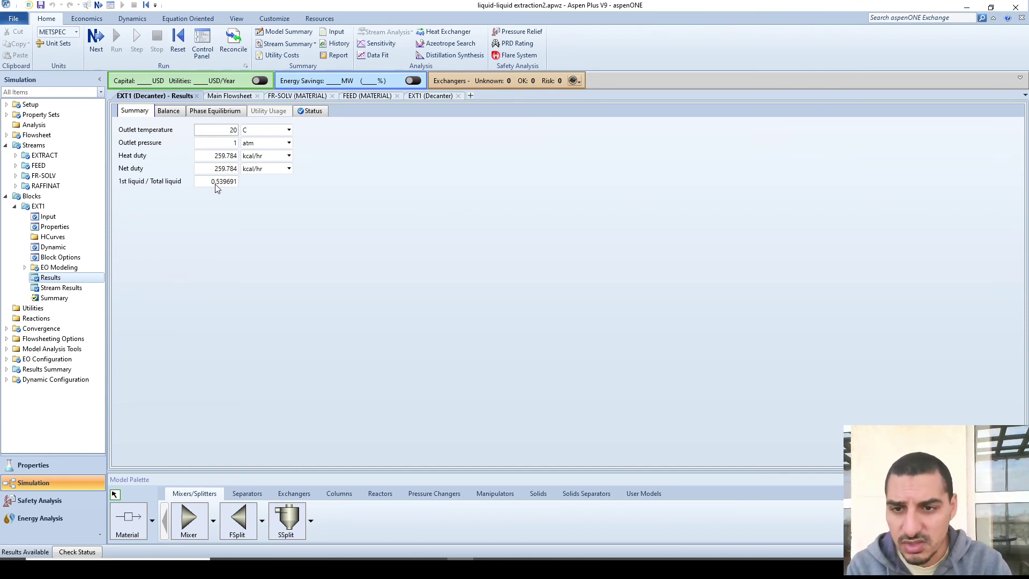
click(216, 183)
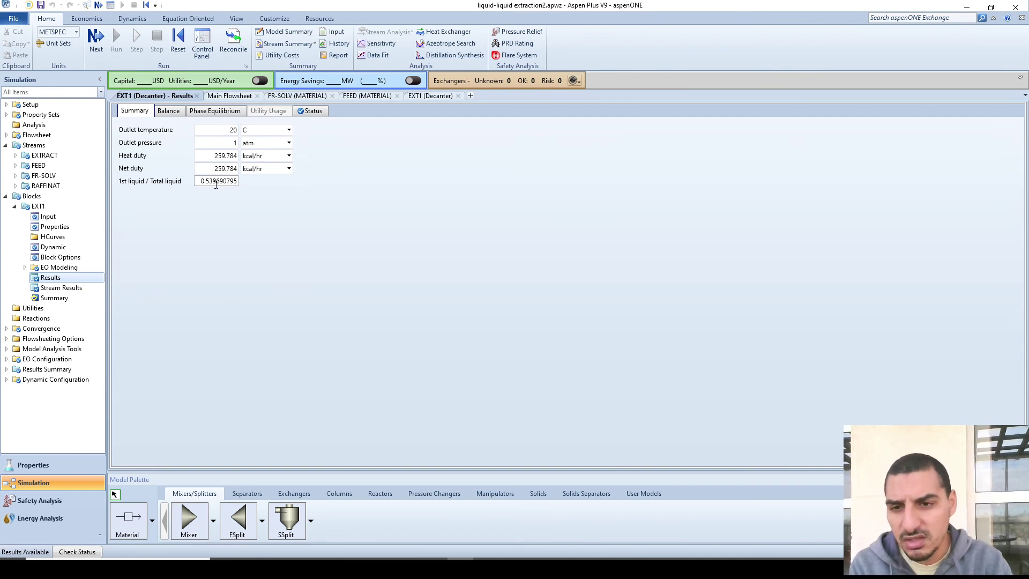
click(117, 187)
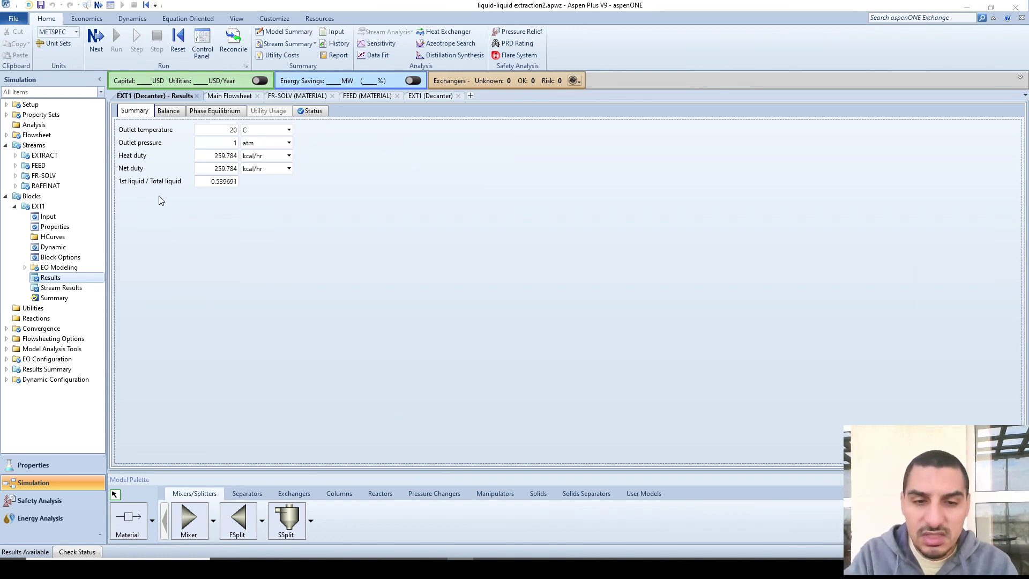
Step: Check the raffinate and extract total flow rates in Excel against the decanter's liquid ratio, and return to Aspen Plus
key(alt+Tab)
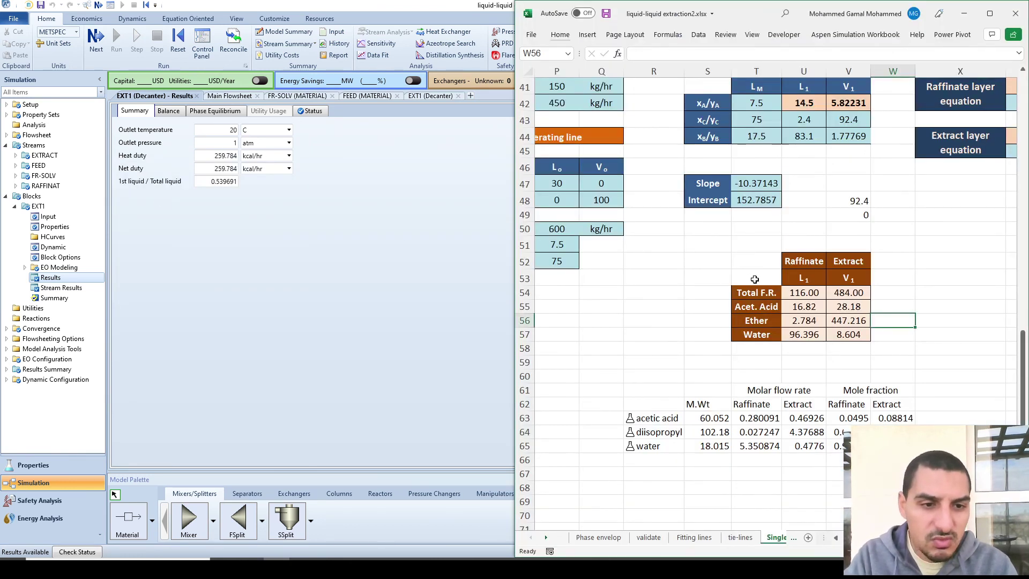
drag(855, 293, 810, 292)
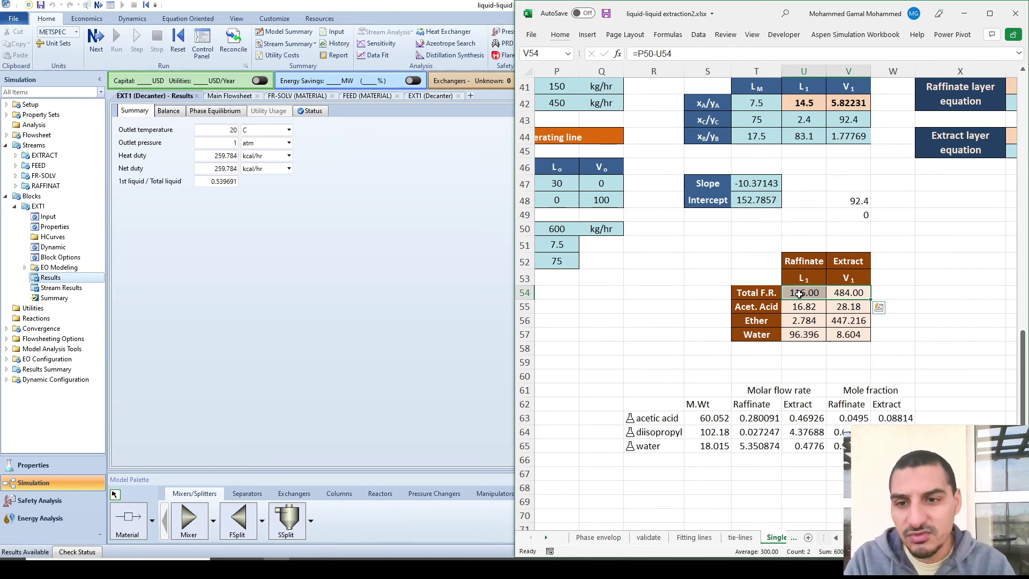
click(365, 284)
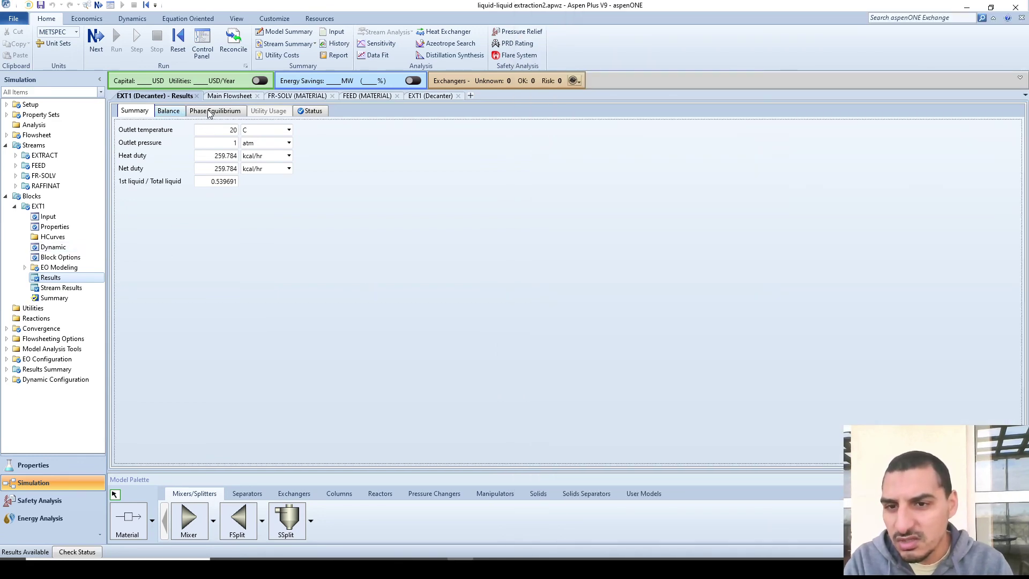
Step: Review the EXT1 balance and phase equilibrium results, and sum the EXTRACT and RAFFINAT mole flows in the stream results
click(169, 111)
click(209, 111)
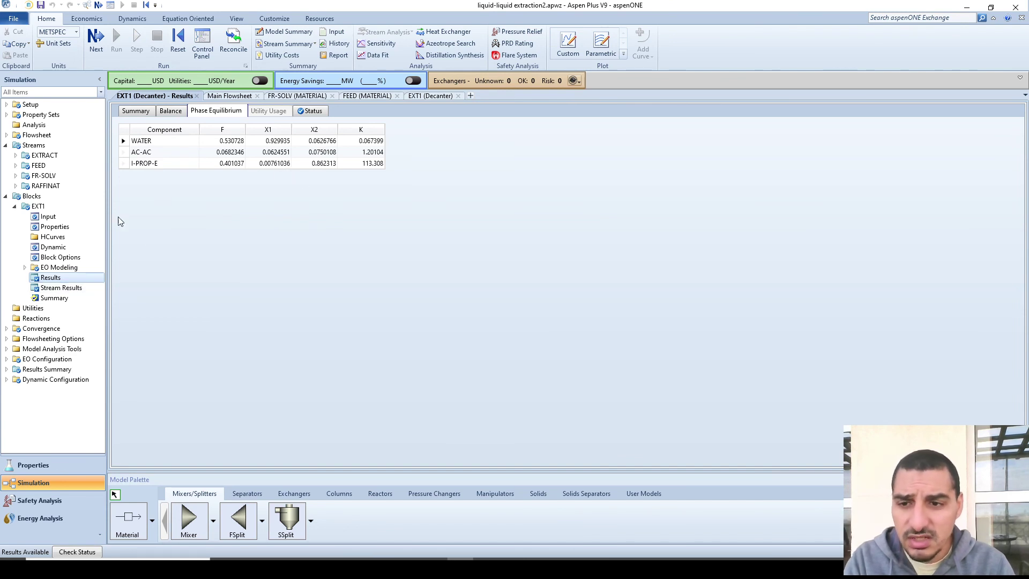
click(61, 289)
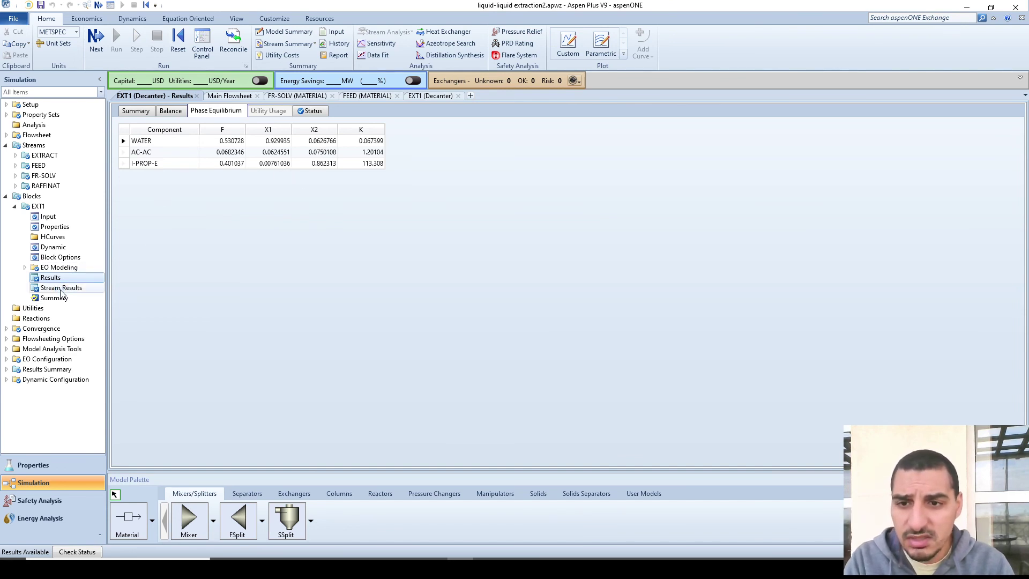
scroll(309, 234, down, 4)
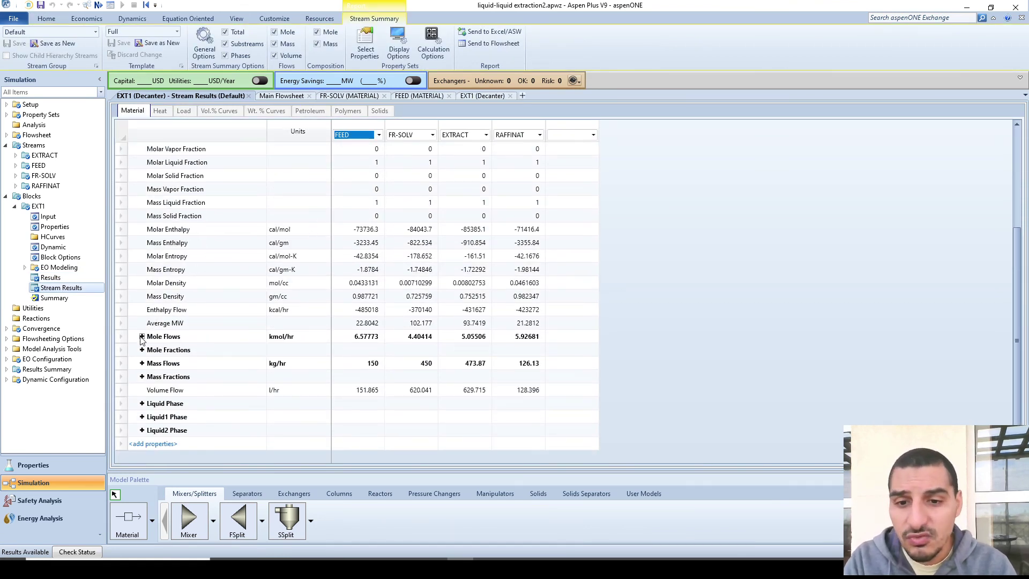
drag(480, 337, 515, 335)
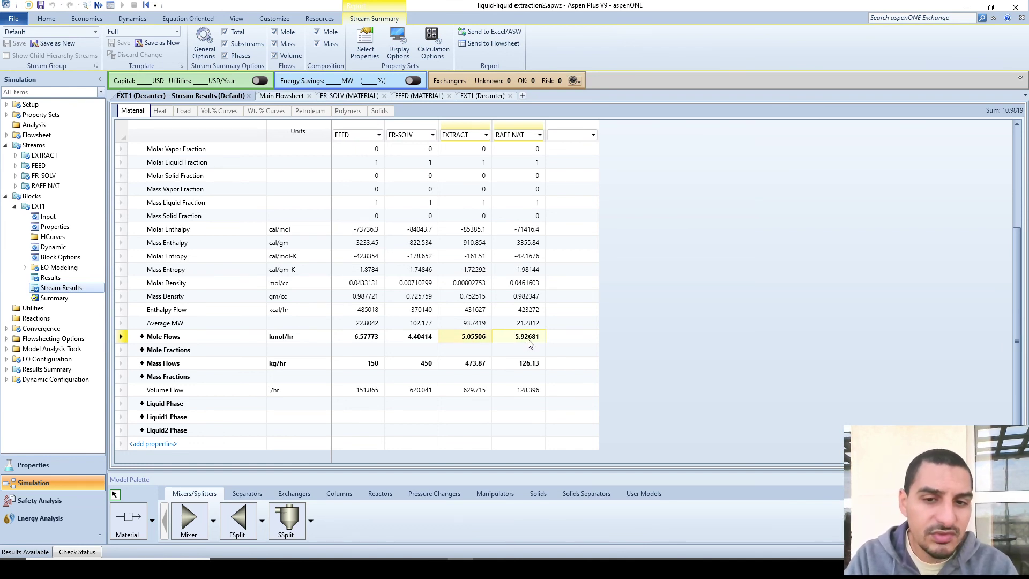
Step: Expand the mole fractions in the stream results and compare the EXTRACT and RAFFINAT values with X1 and X2 in the EXT1 phase equilibrium results
click(142, 350)
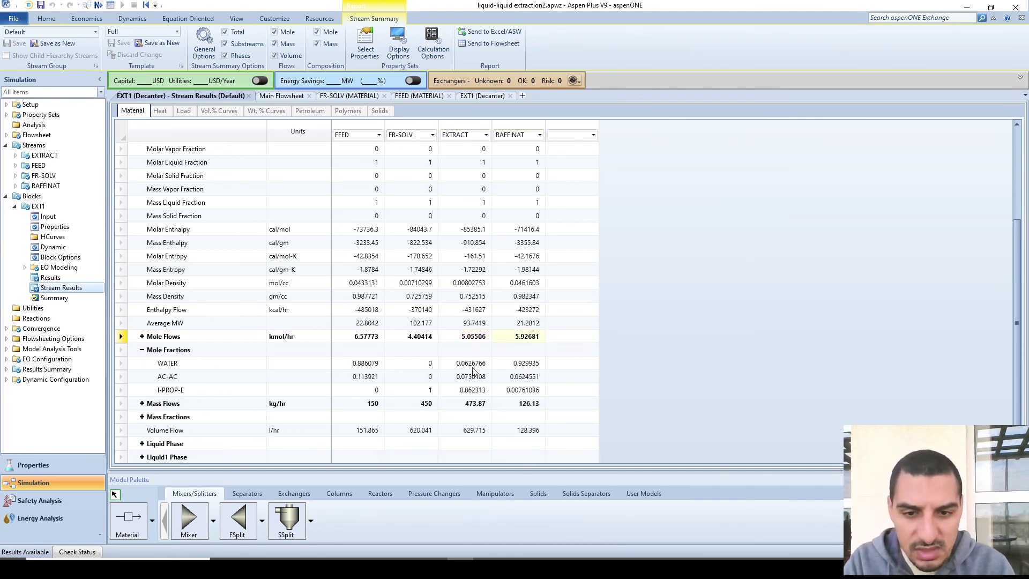
drag(522, 363, 474, 393)
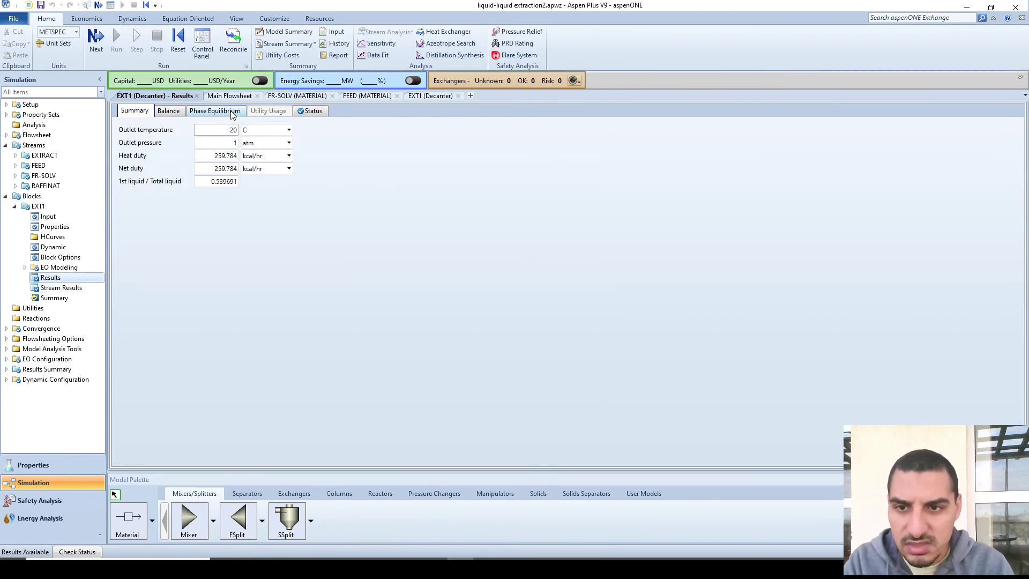
click(232, 112)
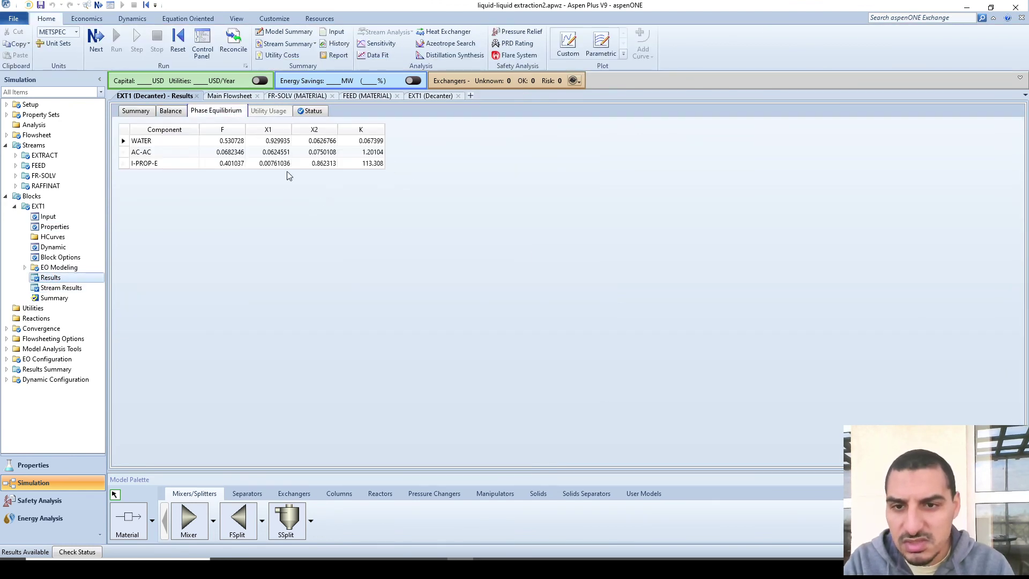